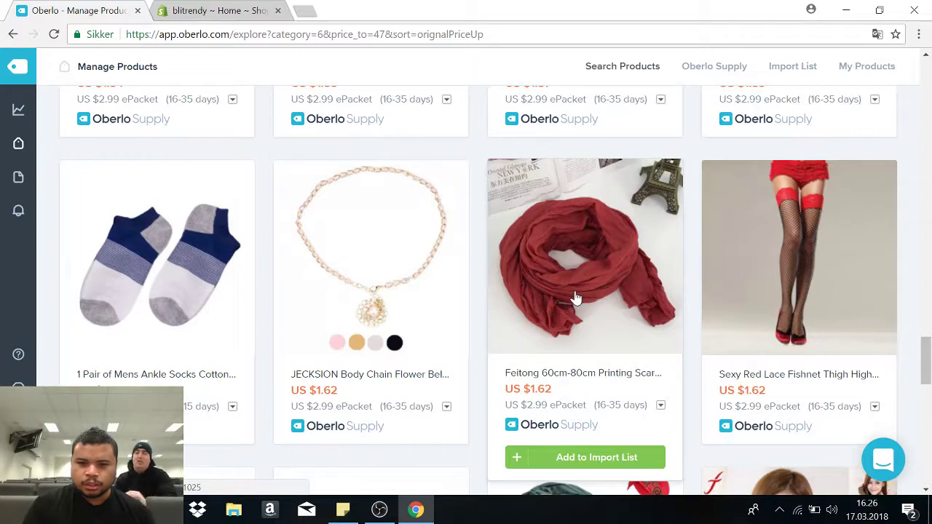
Add the navy patterned "Square Scarf For Women Fashion" product to the import list.
left_click_drag(926, 380, 927, 456)
mouse_move(116, 259)
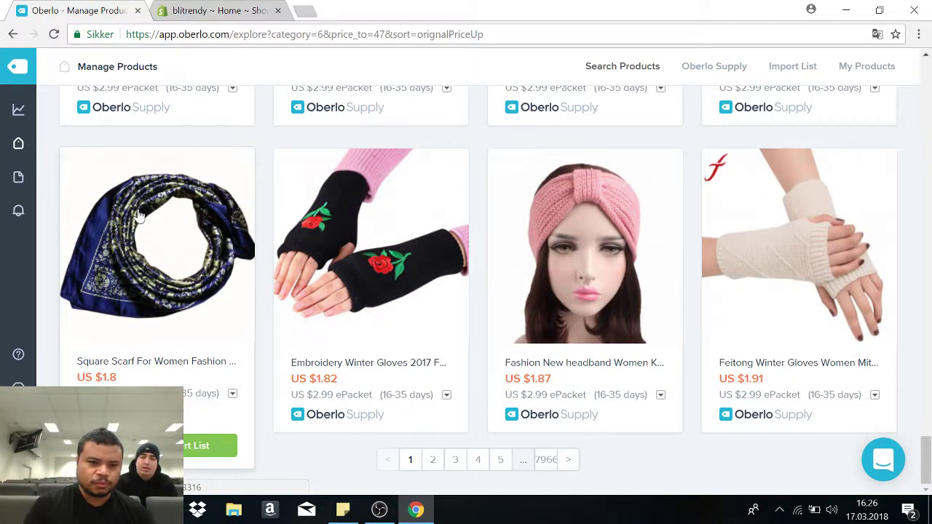
mouse_move(630, 248)
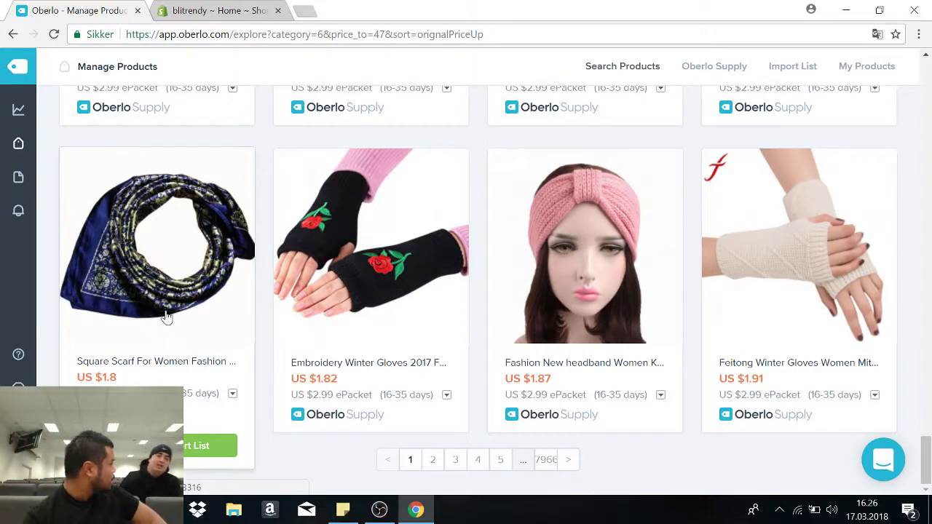
left_click(197, 448)
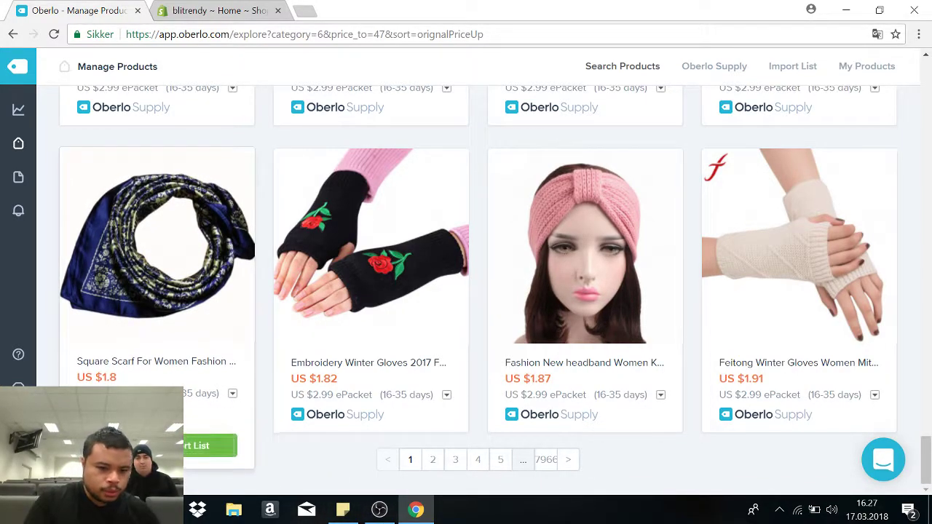
left_click(207, 446)
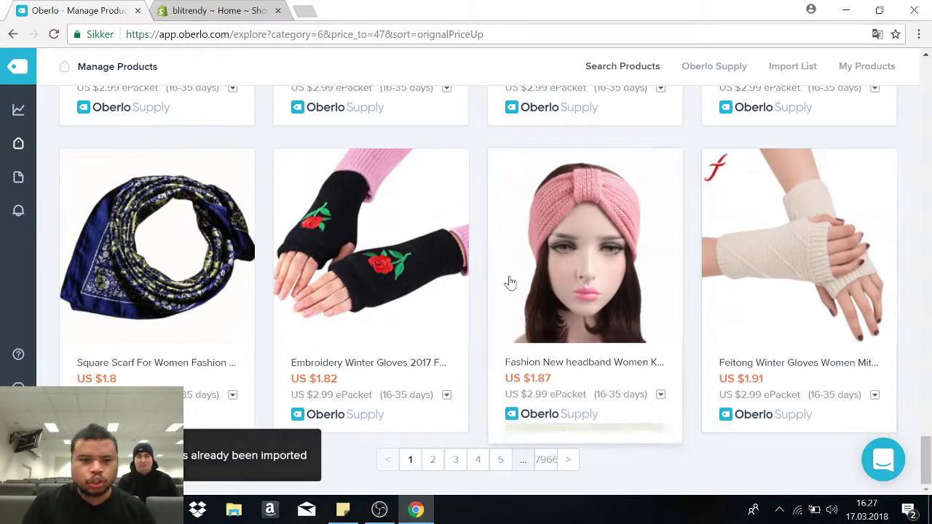
Open the import list and review the square scarf's product details and its variants' prices.
left_click_drag(926, 469, 929, 76)
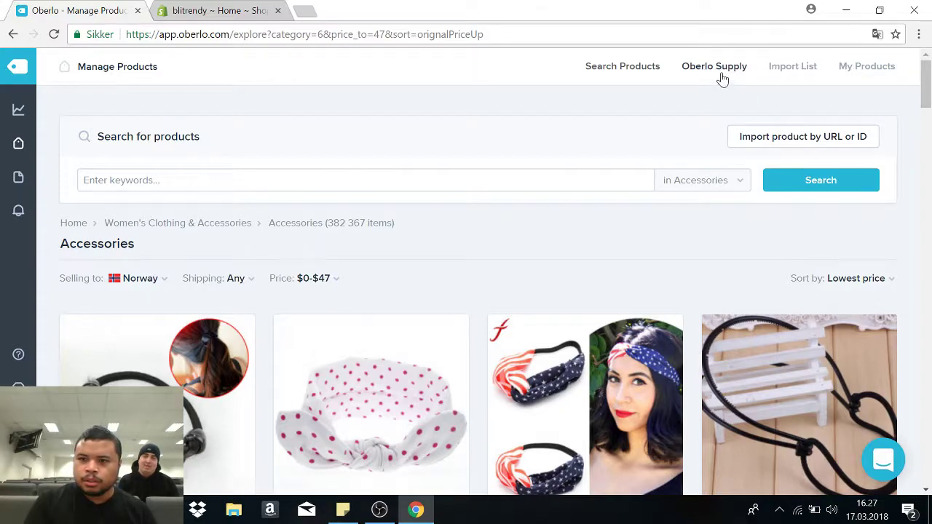
left_click(803, 70)
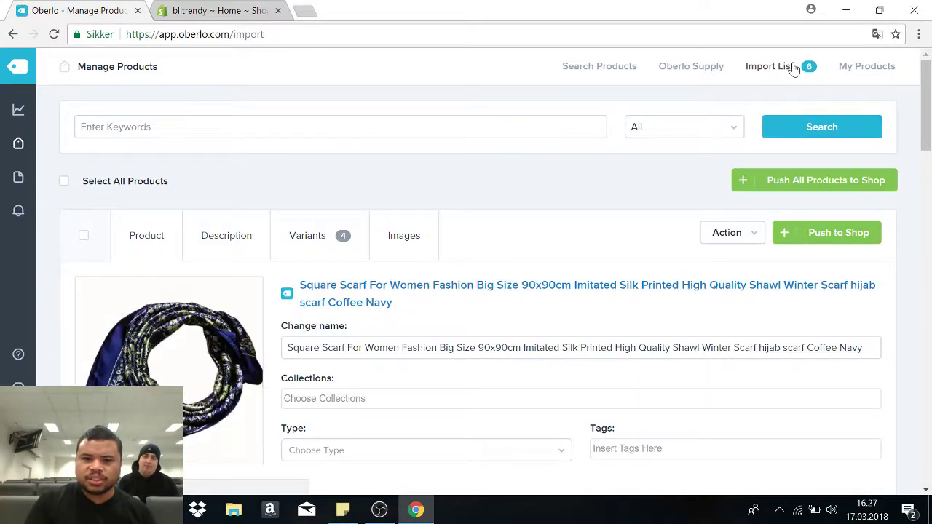
left_click_drag(927, 131, 926, 156)
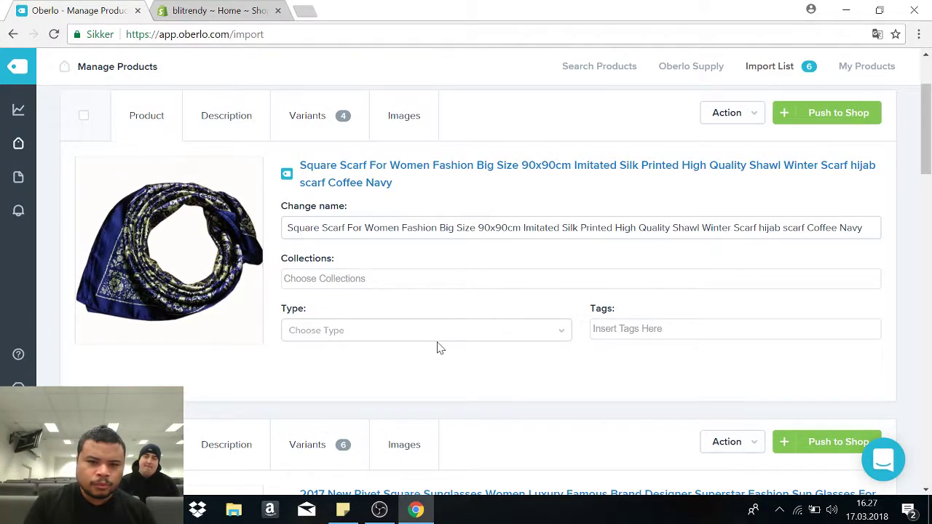
left_click(436, 227)
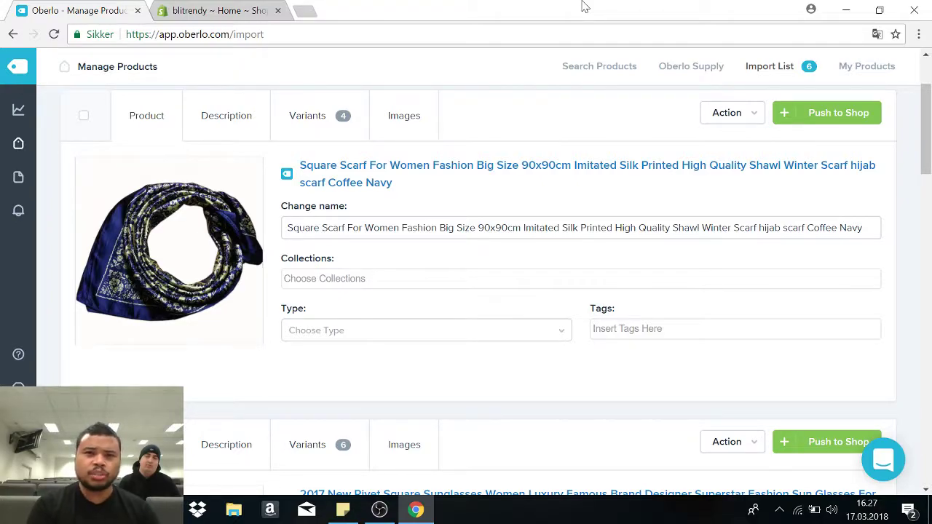
left_click(320, 115)
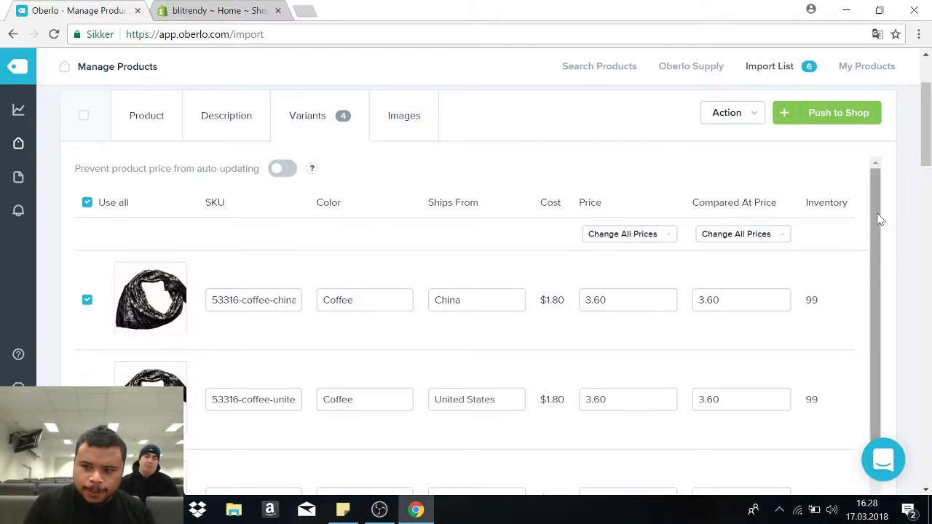
left_click_drag(879, 218, 894, 152)
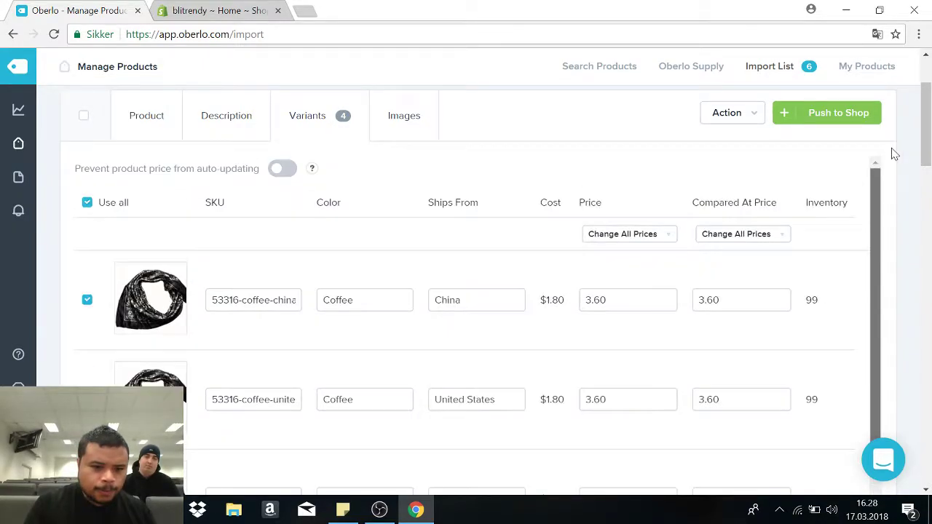
left_click(156, 118)
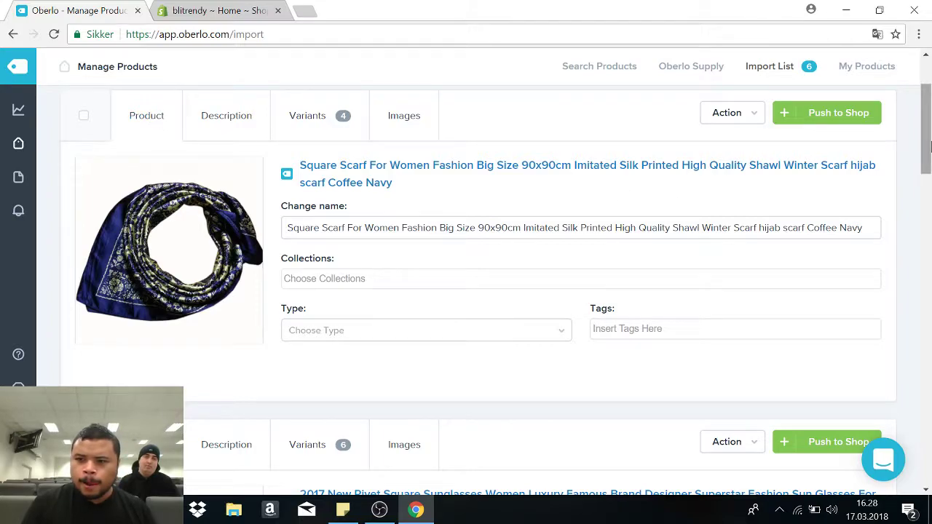
left_click_drag(929, 145, 930, 125)
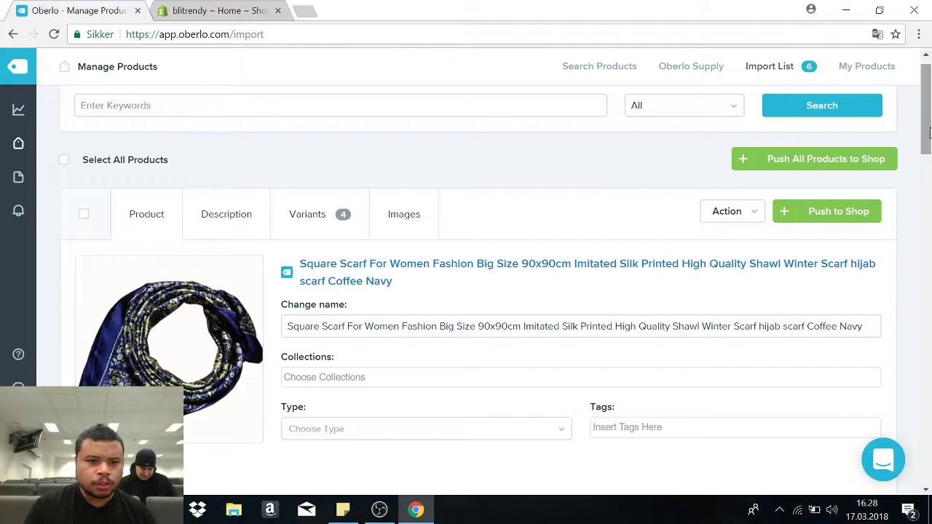
Select all products in the import list and push them all to the shop, confirming the action.
left_click(63, 159)
left_click_drag(926, 144, 929, 117)
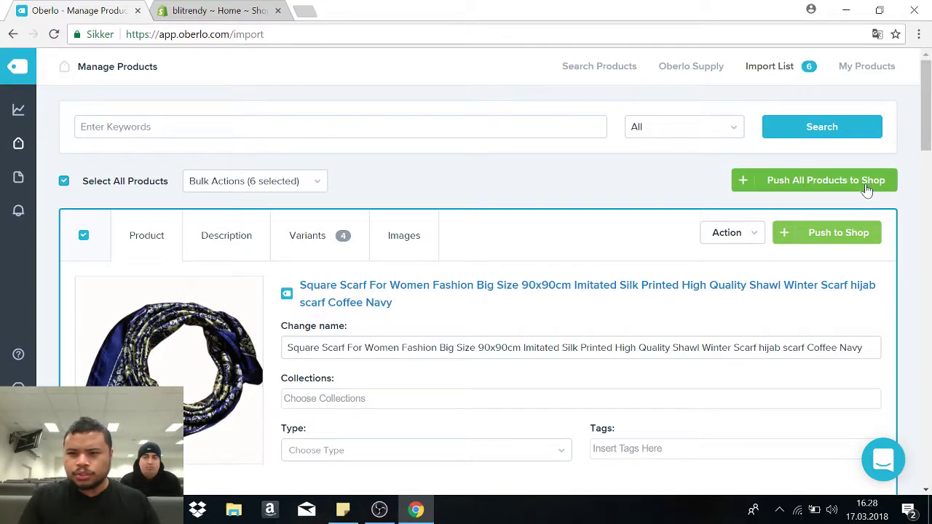
left_click(801, 179)
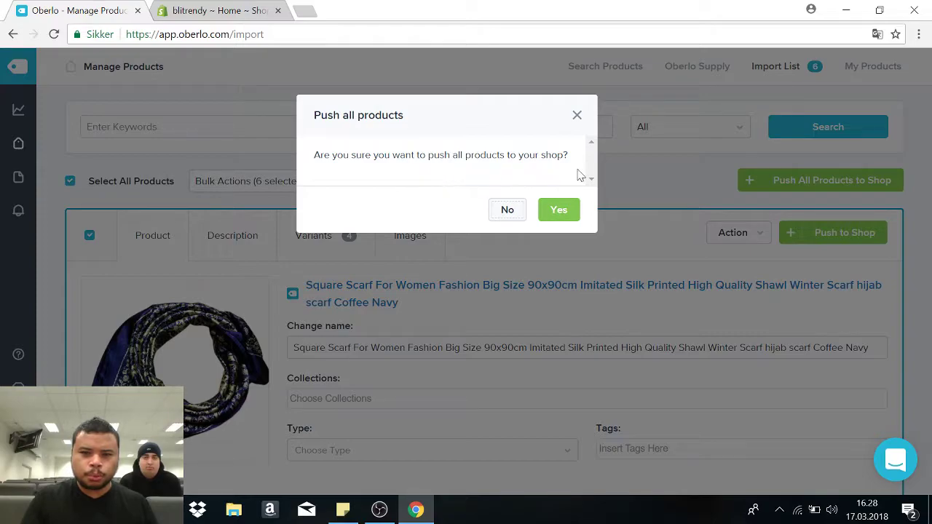
left_click(559, 210)
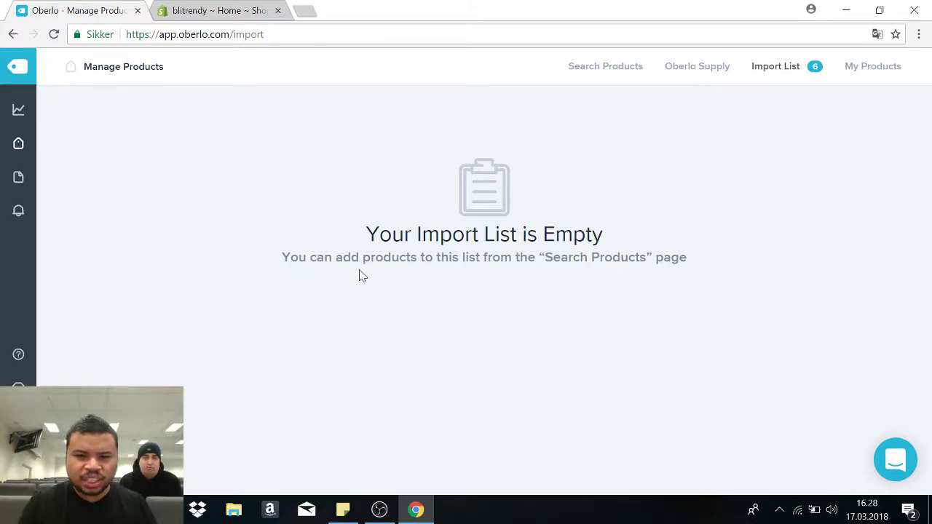
Open the list of products already pushed to the shop and look through it.
left_click(813, 68)
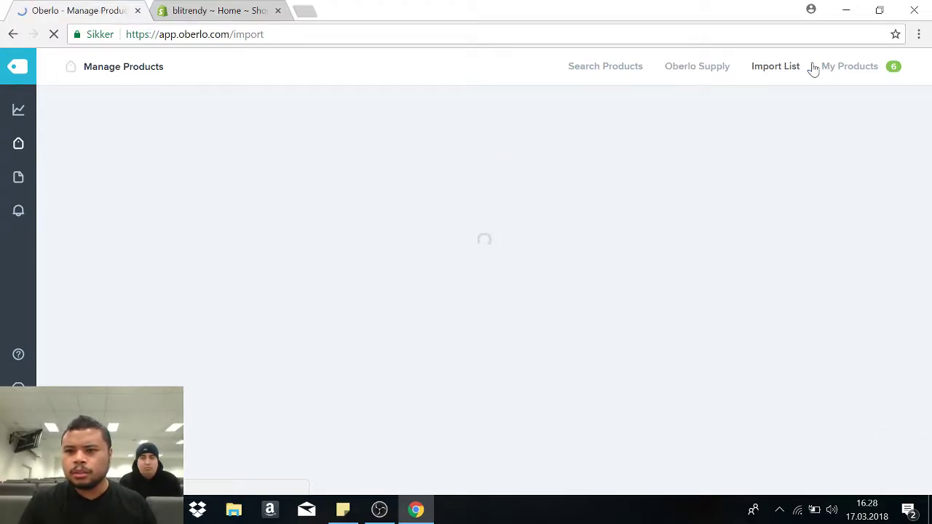
left_click(862, 80)
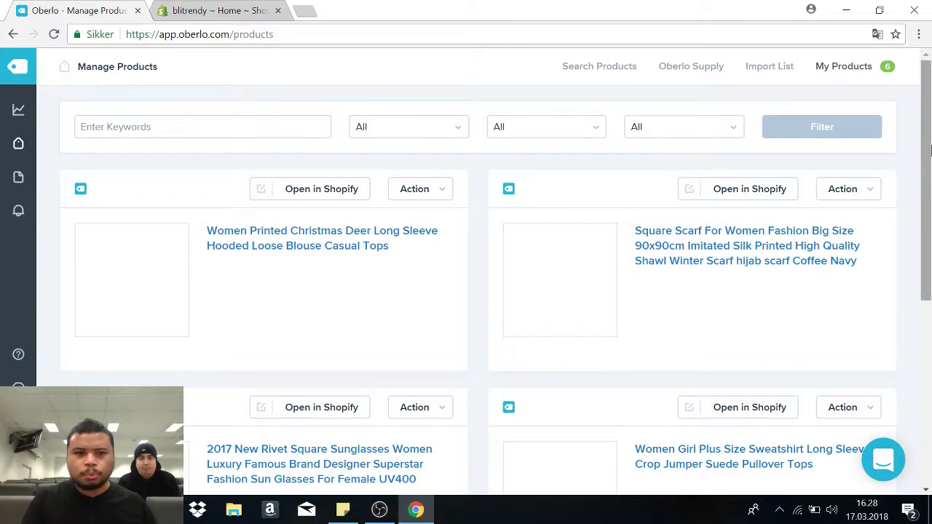
left_click_drag(929, 149, 929, 109)
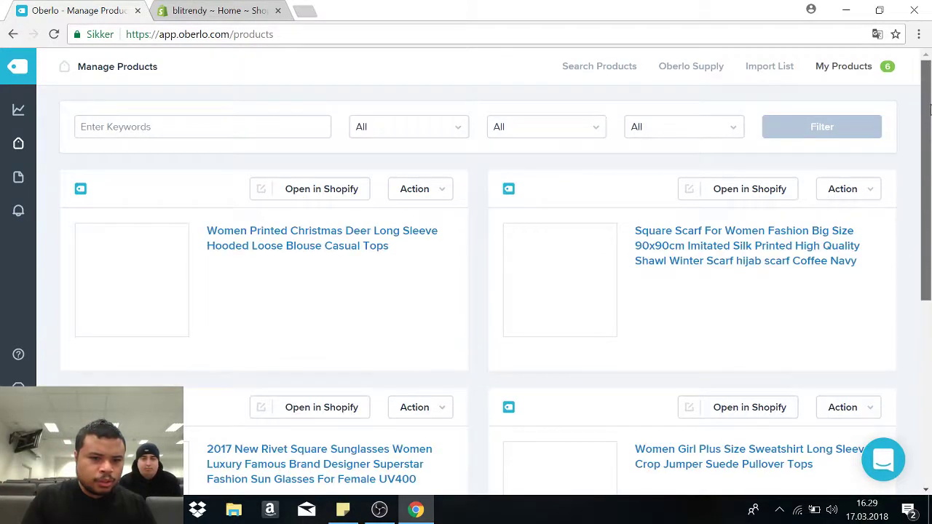
Open the "Women Printed Christmas Deer Long Sleeve Hooded Loose Blouse" product in Shopify in a separate tab and view its images.
right_click(310, 197)
left_click(327, 201)
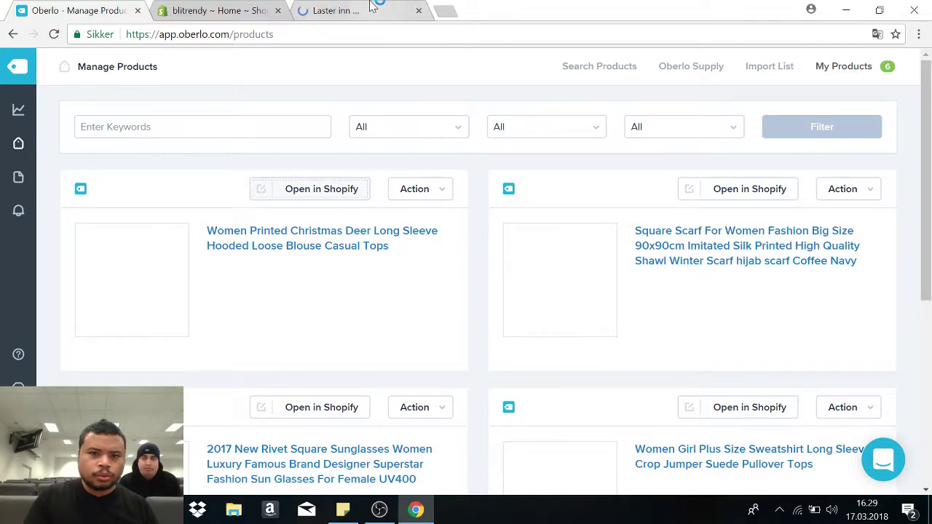
left_click(371, 7)
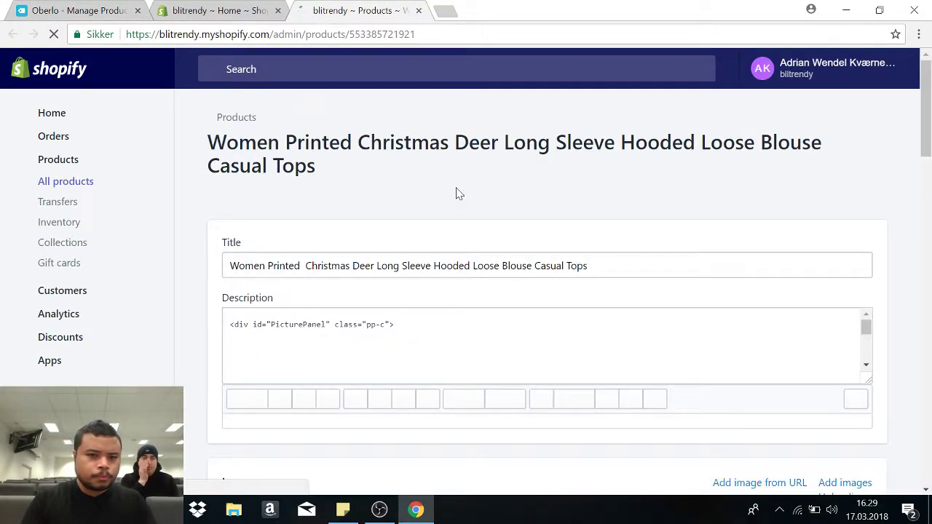
left_click_drag(929, 128, 930, 216)
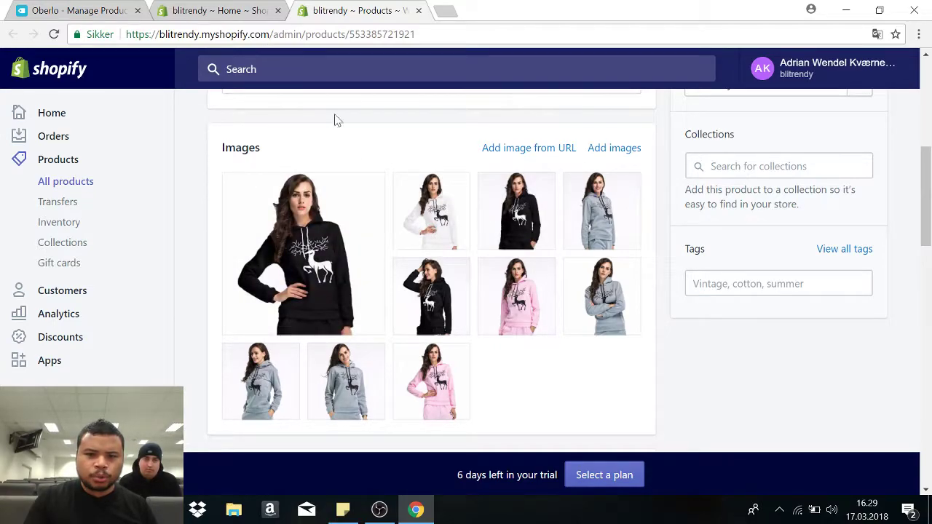
Switch to the Shopify admin home, dismiss the open search suggestions and view the store's full product list.
left_click(231, 9)
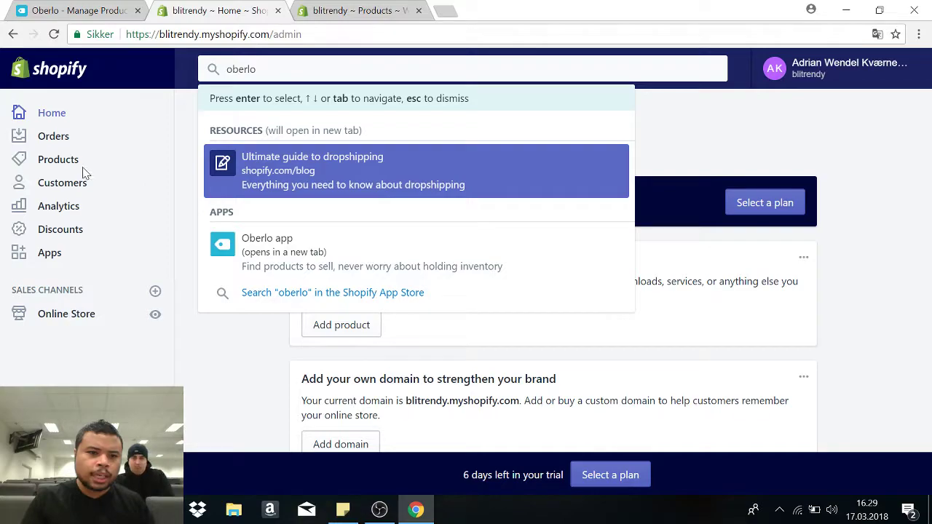
key("Escape")
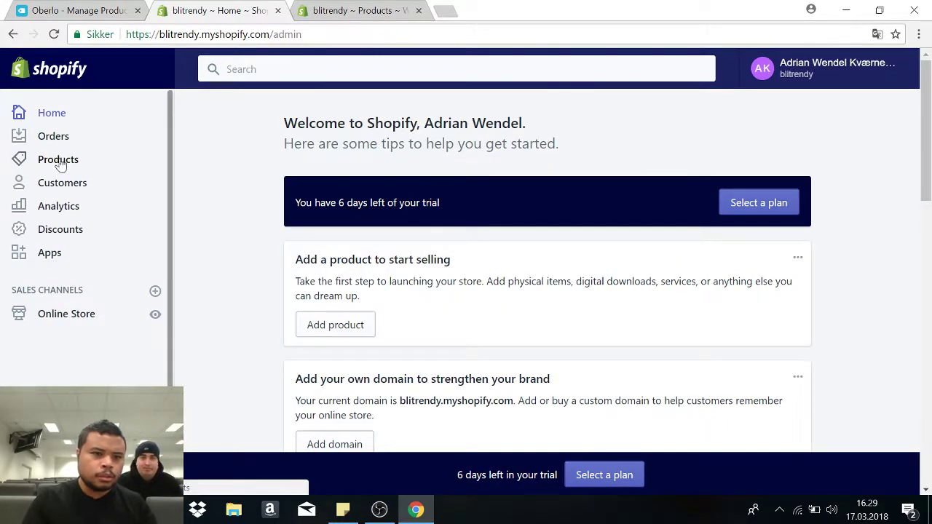
left_click(59, 160)
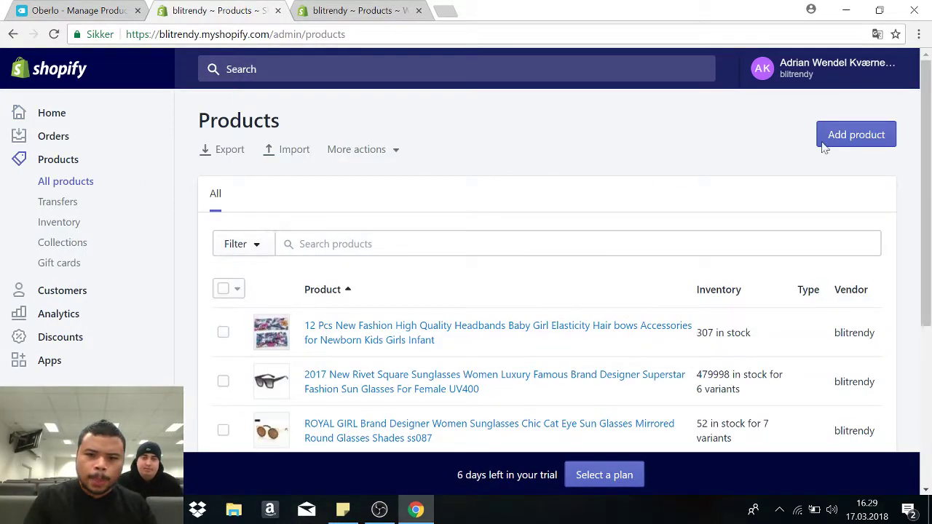
mouse_move(927, 120)
left_mouse_down()
mouse_move(929, 270)
mouse_move(929, 109)
left_mouse_up()
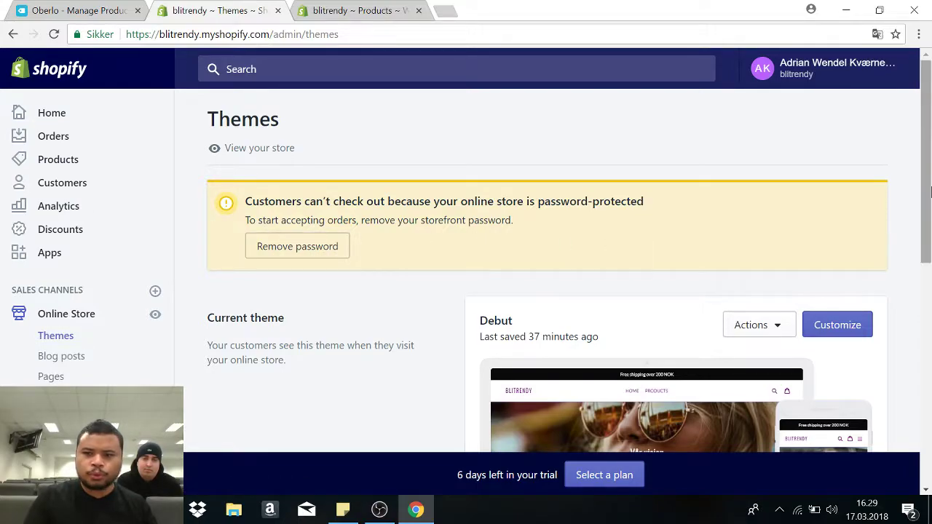
Open the online store's current Debut theme for customization.
left_click_drag(927, 206, 928, 296)
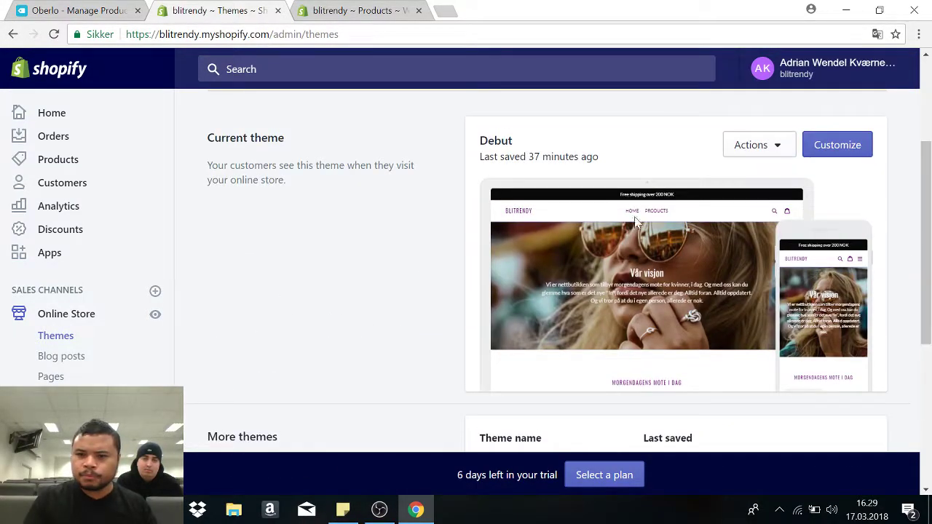
scroll(857, 253, "up", 3)
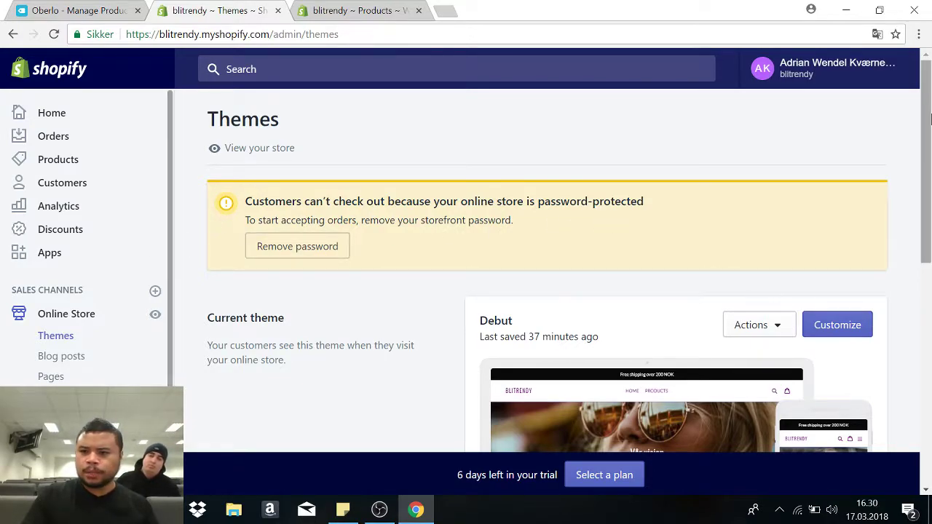
left_click_drag(927, 183, 927, 218)
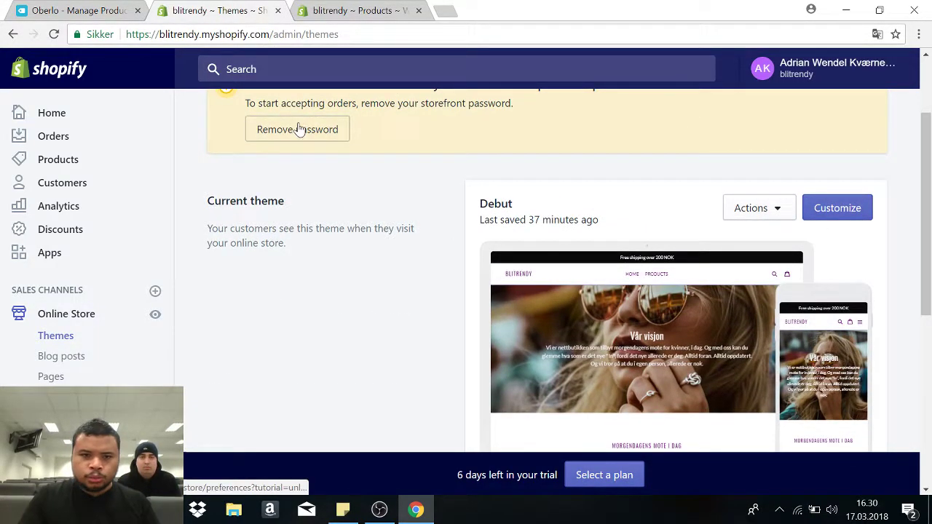
mouse_move(929, 217)
left_mouse_down()
mouse_move(929, 241)
mouse_move(929, 229)
left_mouse_up()
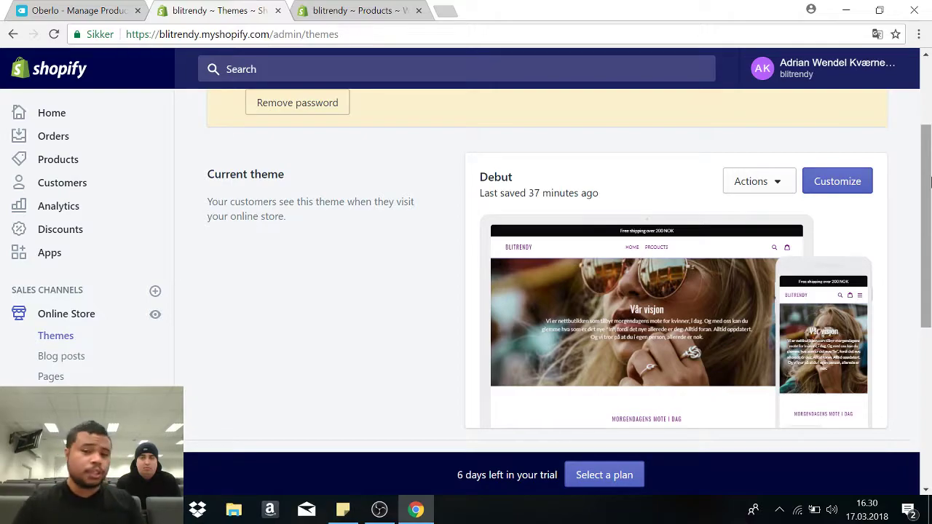
left_click(836, 186)
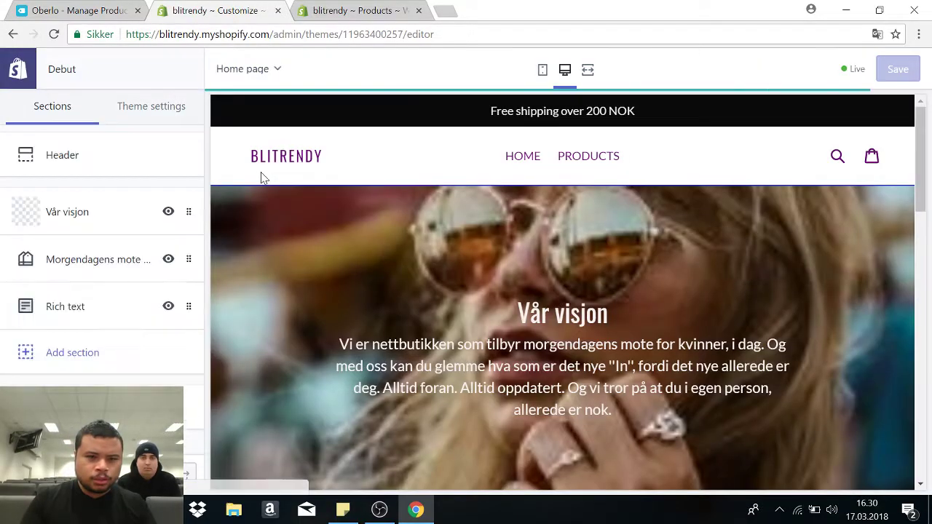
Preview the store's Products page in the theme editor and examine the imported items and their prices.
left_click(582, 151)
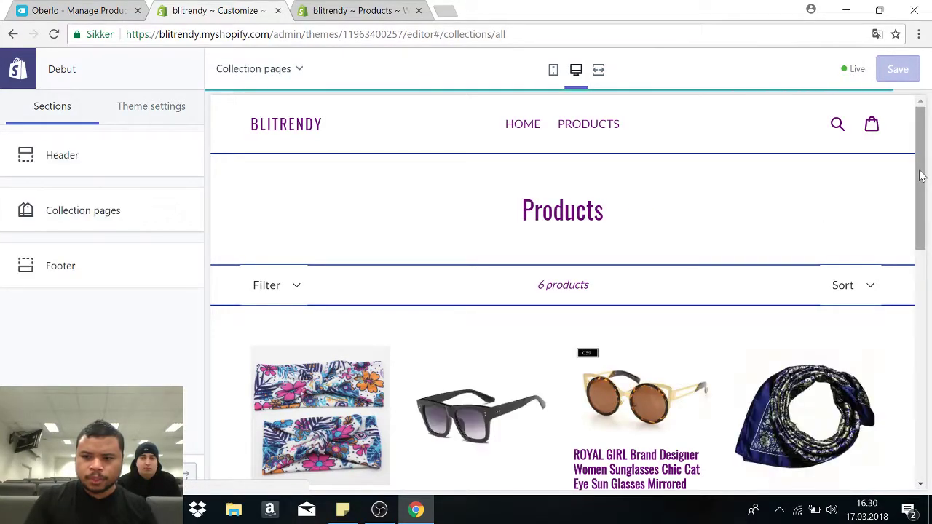
left_click_drag(921, 174, 923, 247)
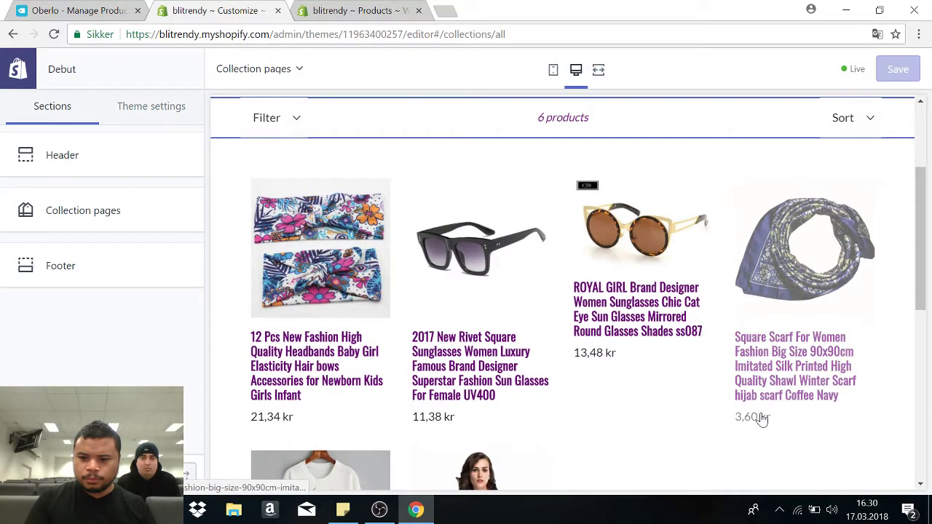
left_click_drag(922, 264, 926, 362)
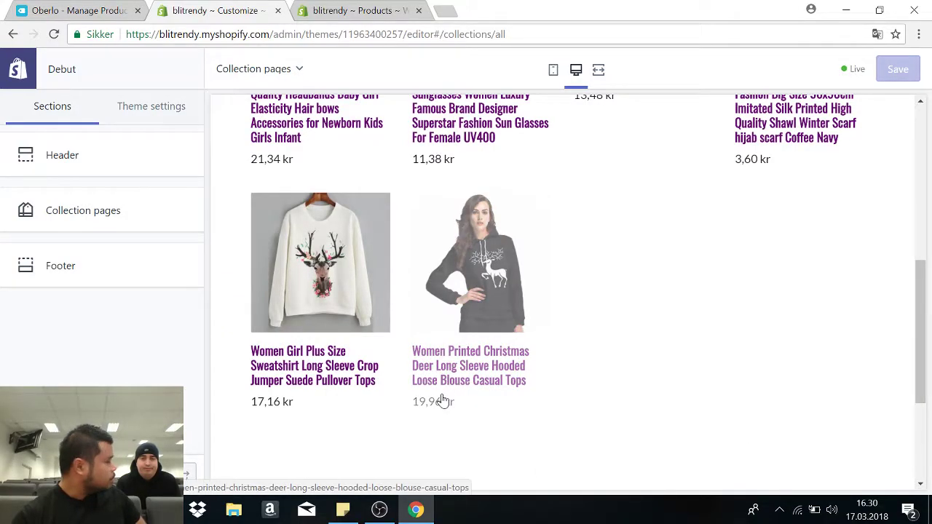
Check the Christmas deer hoodie's product page in the Shopify admin, and return to the theme editor's store preview.
left_click(357, 10)
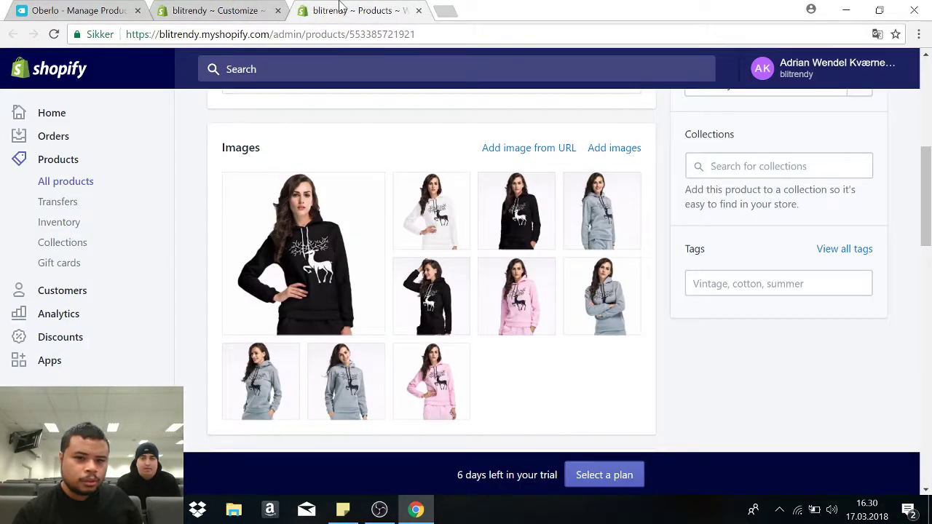
left_click_drag(926, 178, 928, 73)
left_click(211, 10)
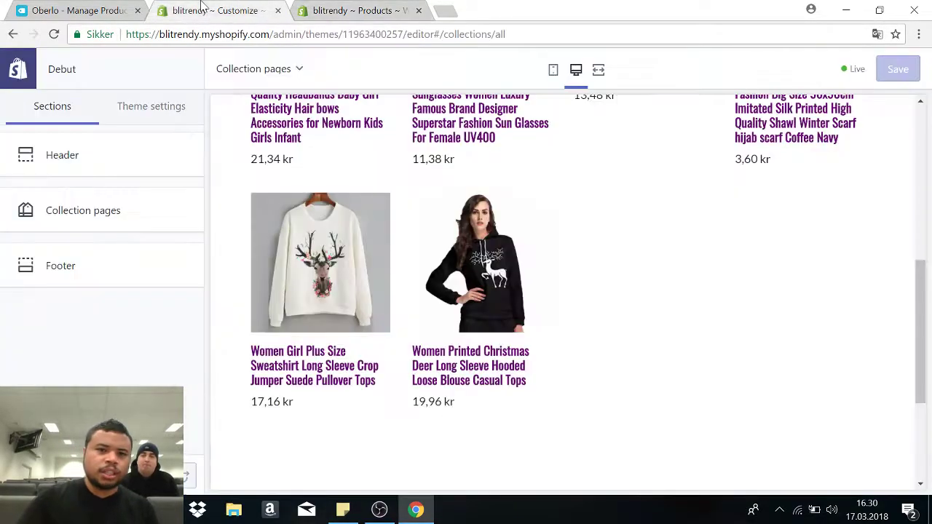
Examine the imported products and their prices across the whole Products page in the store preview.
scroll(923, 260, "down", 1)
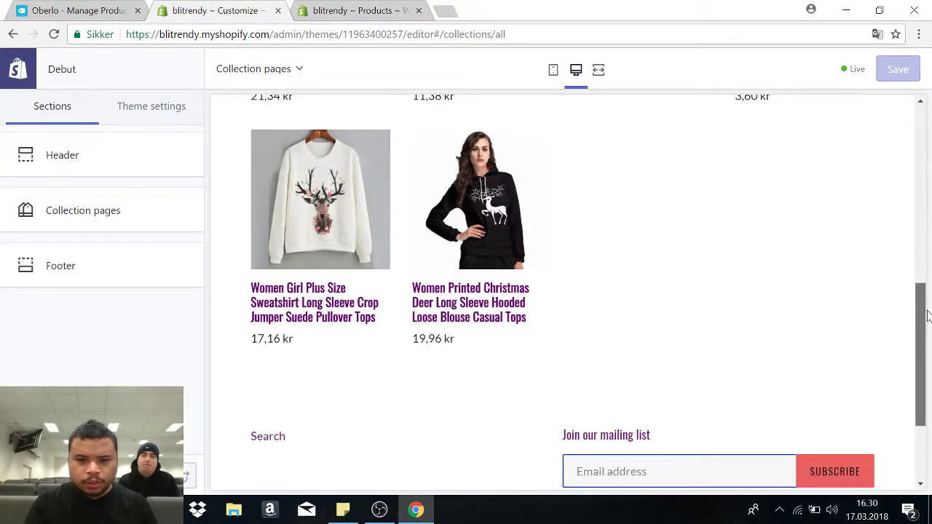
scroll(925, 254, "up", 3)
scroll(923, 247, "up", 3)
scroll(923, 248, "down", 3)
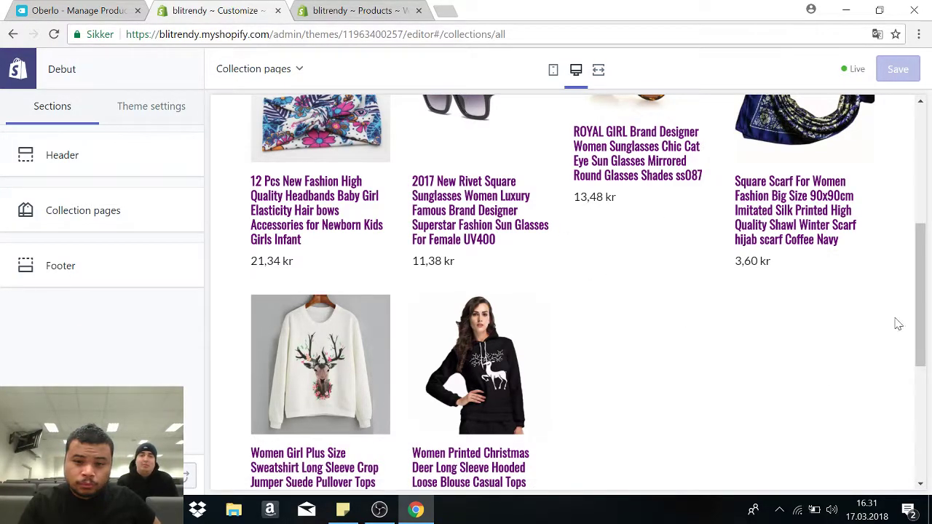
left_click_drag(924, 304, 923, 293)
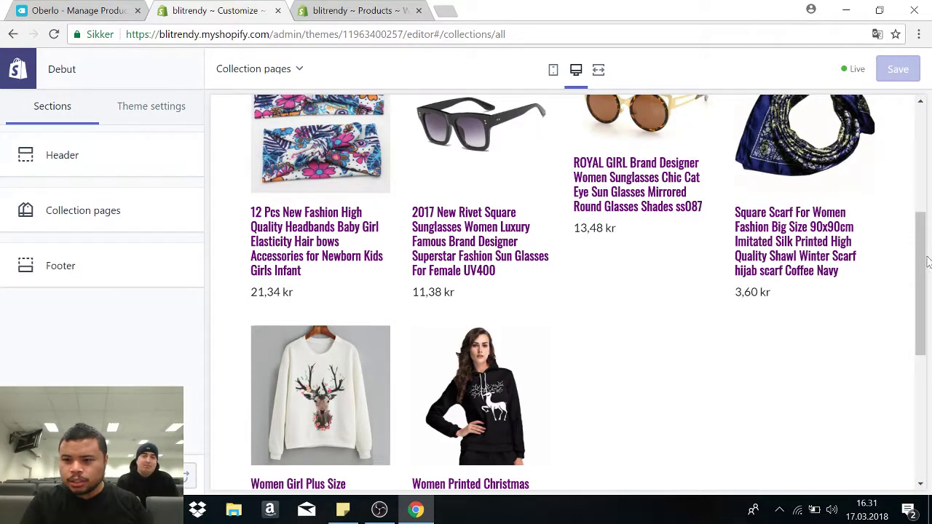
mouse_move(921, 264)
left_mouse_down()
mouse_move(922, 249)
mouse_move(919, 404)
mouse_move(921, 218)
mouse_move(922, 256)
left_mouse_up()
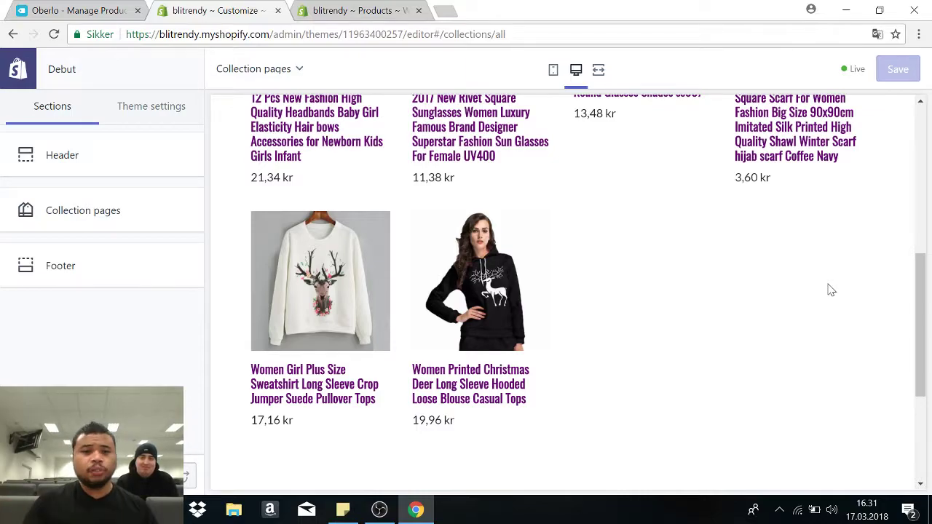
left_click_drag(920, 341, 929, 202)
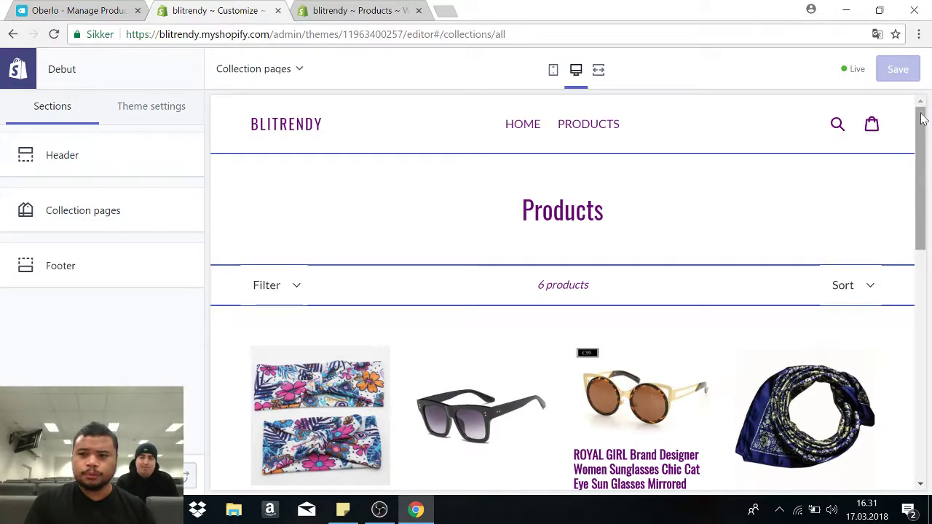
left_click_drag(922, 122, 925, 189)
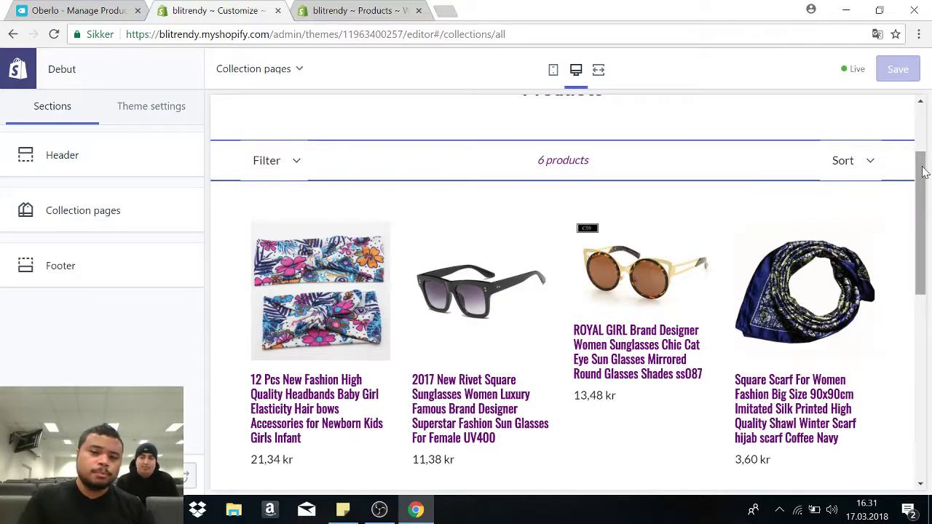
left_click_drag(923, 171, 925, 248)
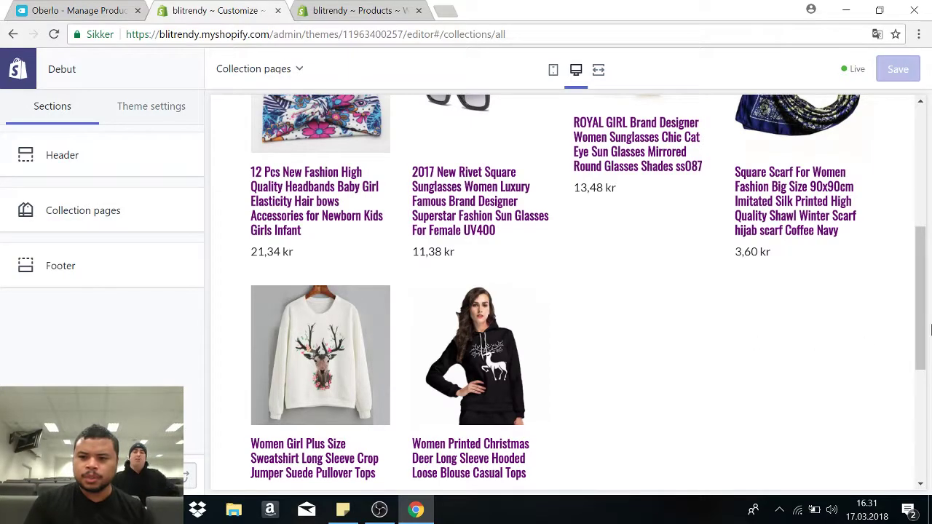
Preview the Christmas deer hoodie's product page and check its available size and color options.
left_click_drag(930, 330, 922, 291)
left_click(446, 312)
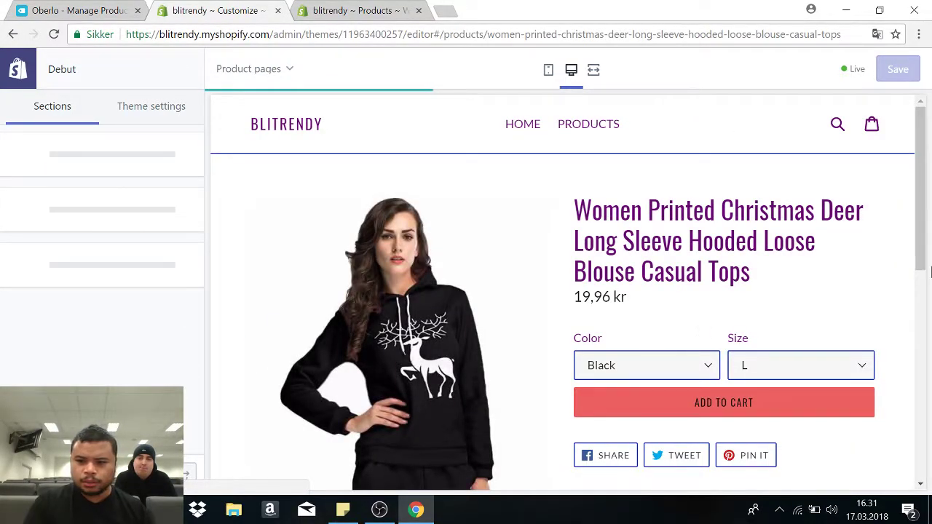
left_click_drag(915, 183, 916, 230)
left_click(774, 249)
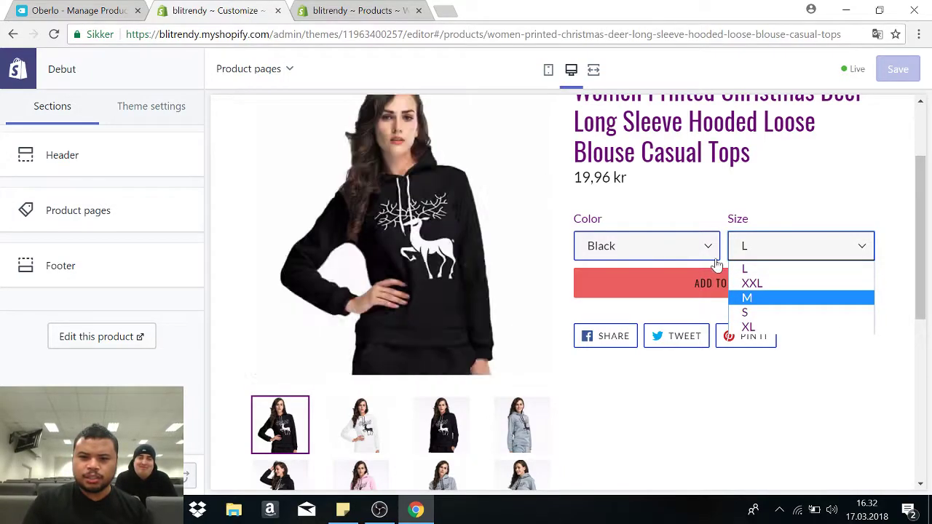
left_click(637, 249)
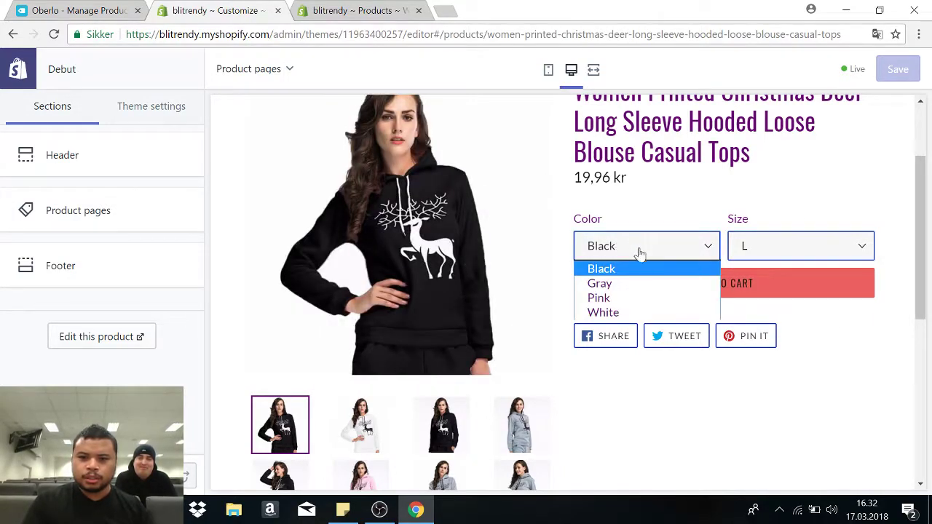
left_click(699, 190)
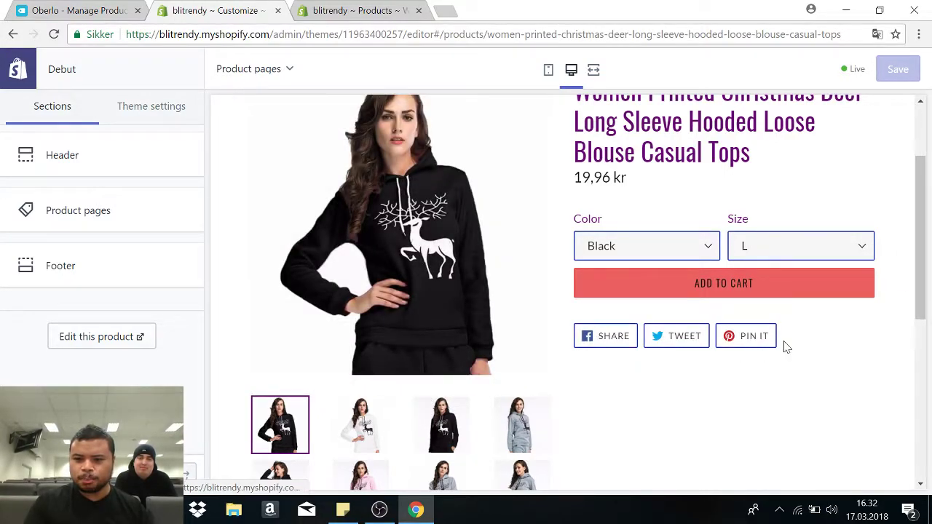
left_click_drag(918, 288, 919, 106)
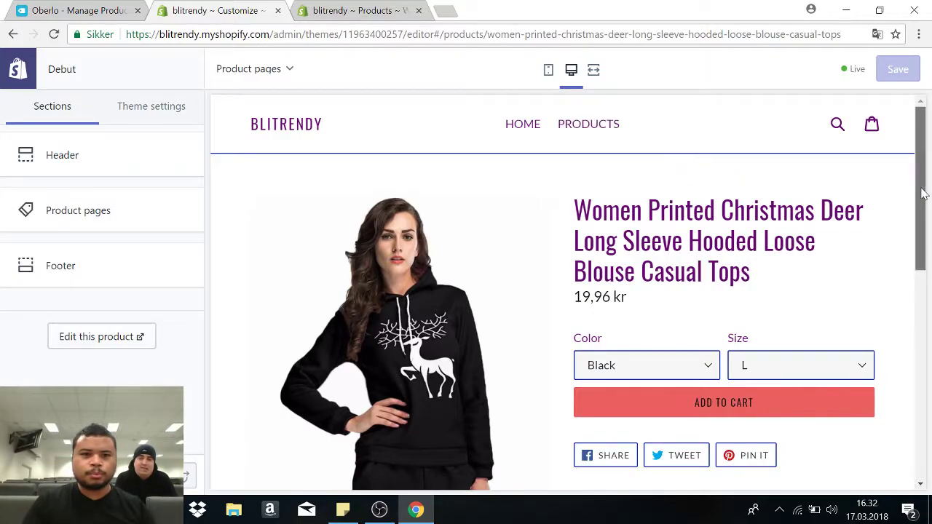
left_click_drag(918, 191, 926, 128)
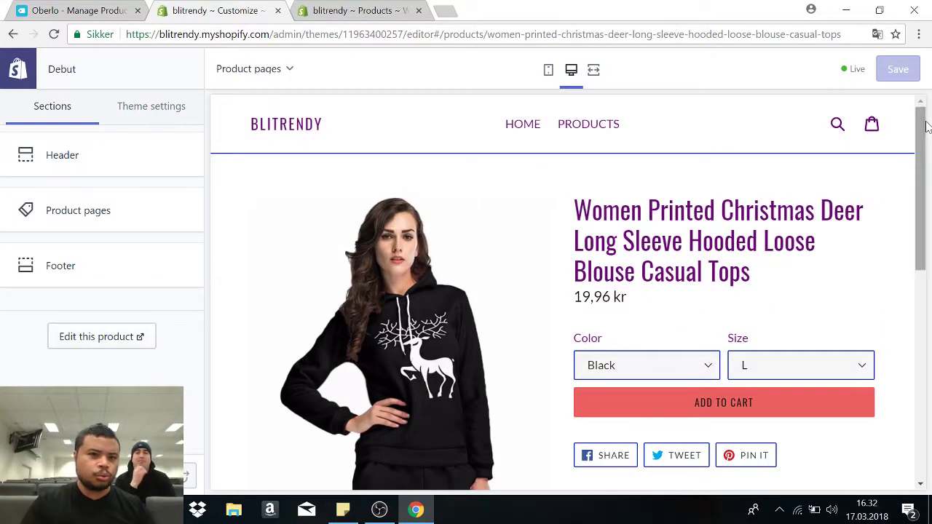
Switch to Oberlo and open the Women's Clothing & Accessories category in the product search.
left_click(76, 10)
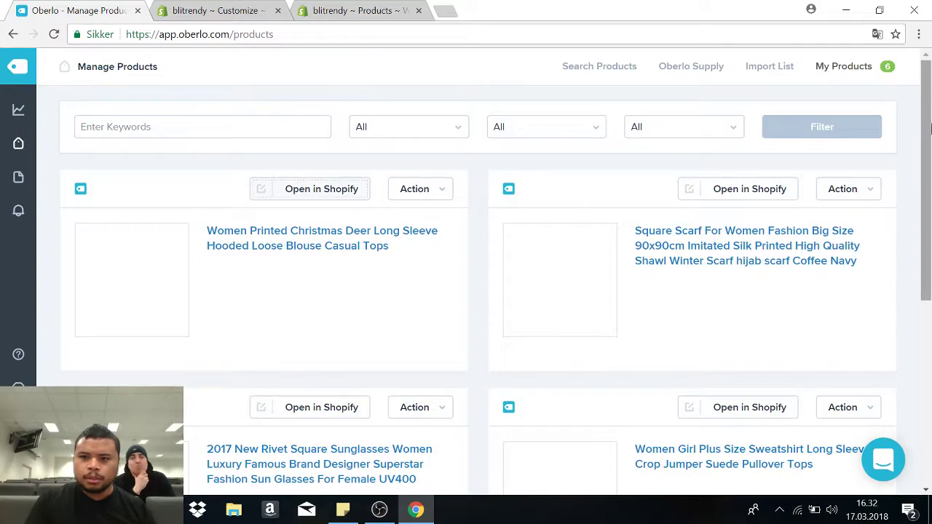
left_click_drag(929, 128, 928, 211)
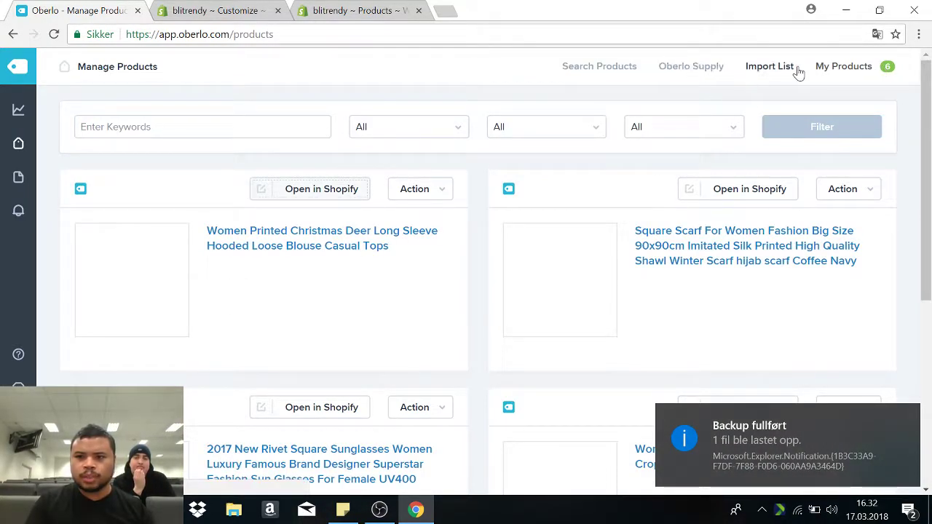
left_click(580, 77)
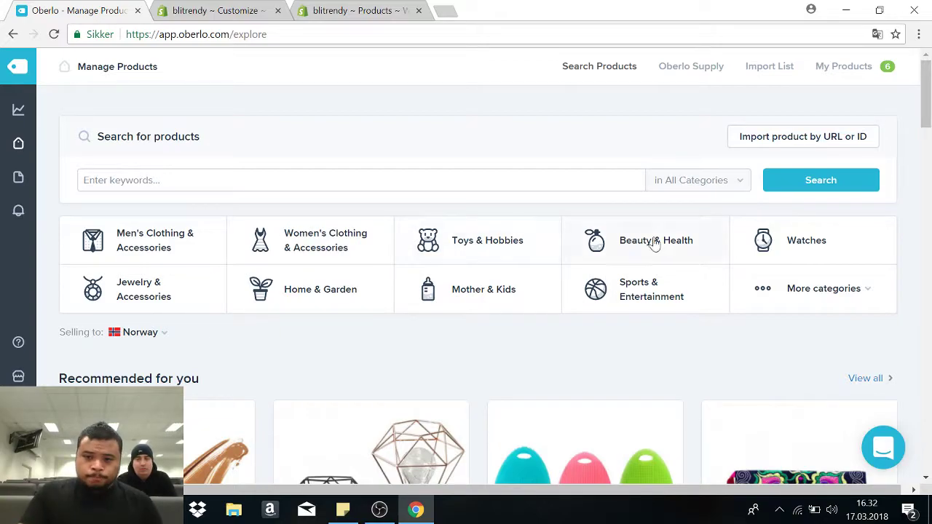
left_click(290, 246)
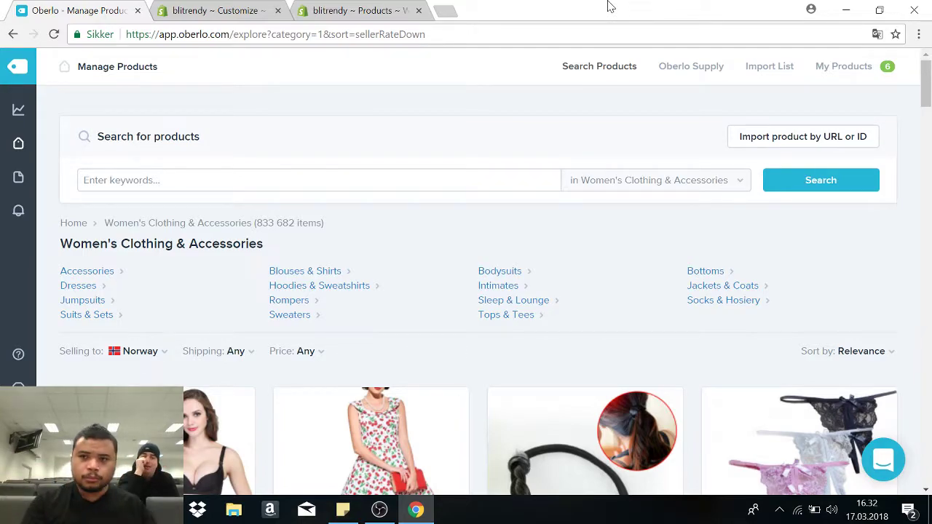
Filter the Women's Clothing & Accessories products by Free Shipping.
left_click_drag(926, 91, 925, 107)
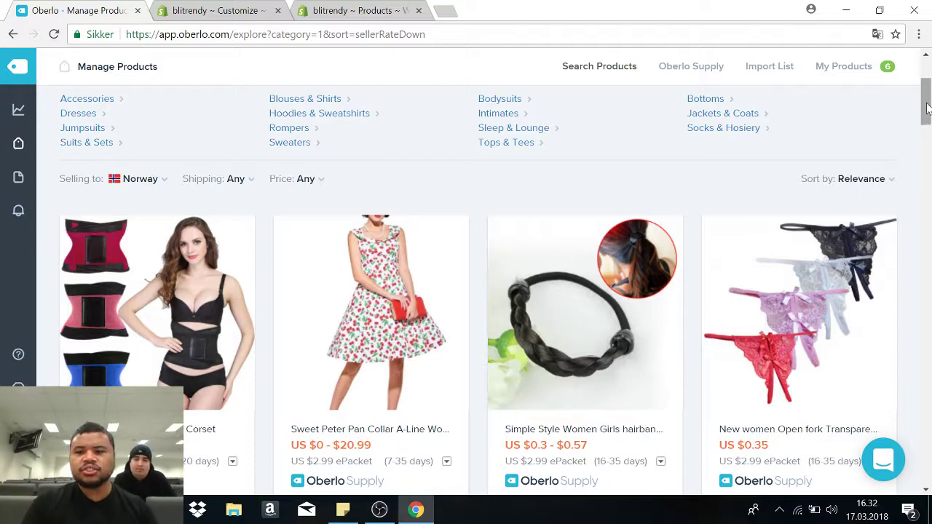
scroll(926, 107, "up", 3)
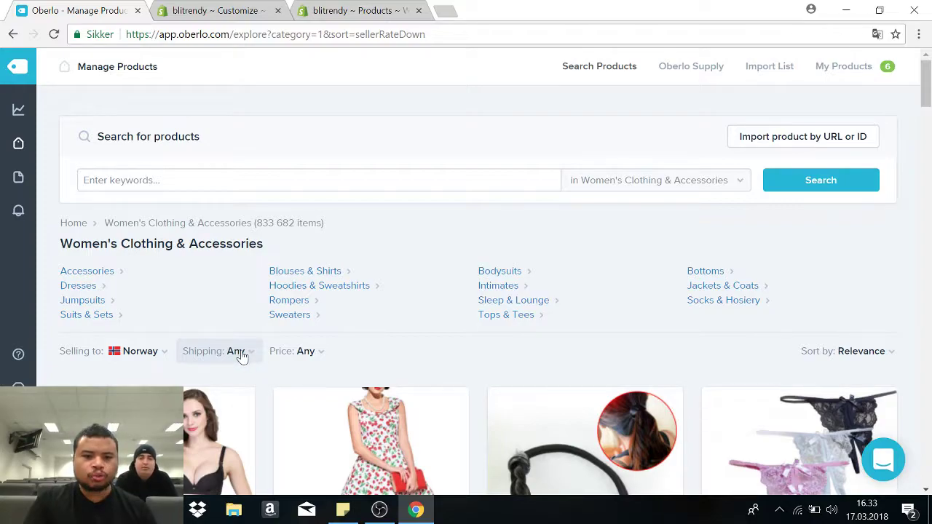
left_click_drag(926, 96, 927, 115)
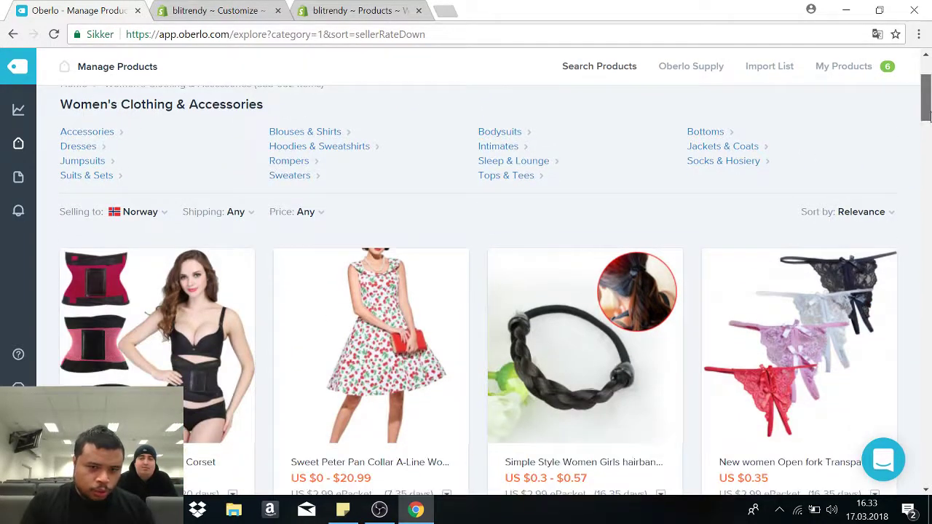
left_click(226, 213)
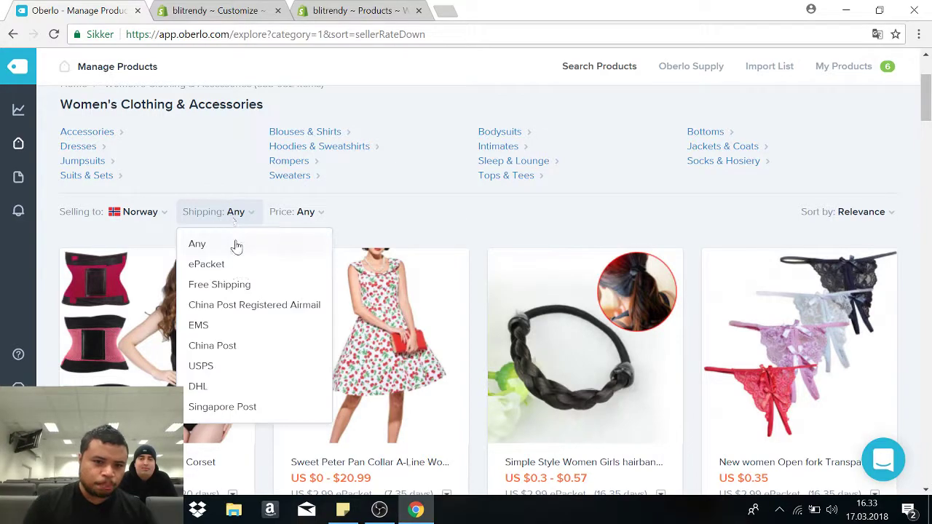
left_click(242, 286)
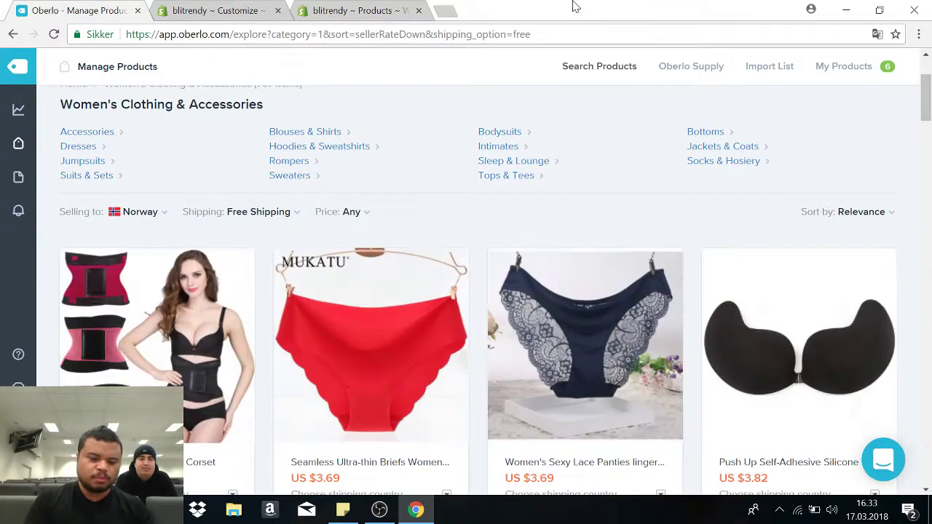
Look through the free-shipping products and narrow the category to Jackets & Coats.
mouse_move(926, 108)
left_mouse_down()
mouse_move(927, 186)
mouse_move(927, 87)
mouse_move(926, 156)
mouse_move(926, 123)
left_mouse_up()
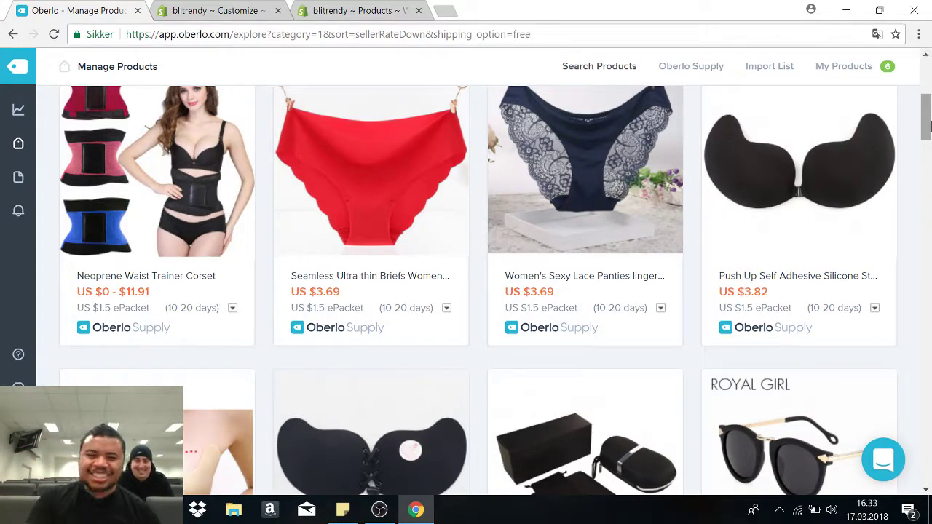
left_click_drag(929, 126, 927, 54)
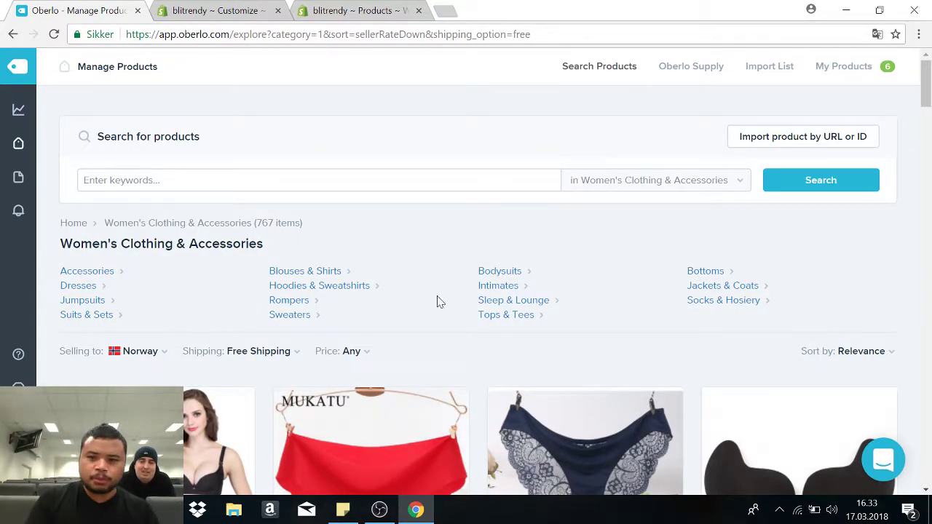
left_click(746, 287)
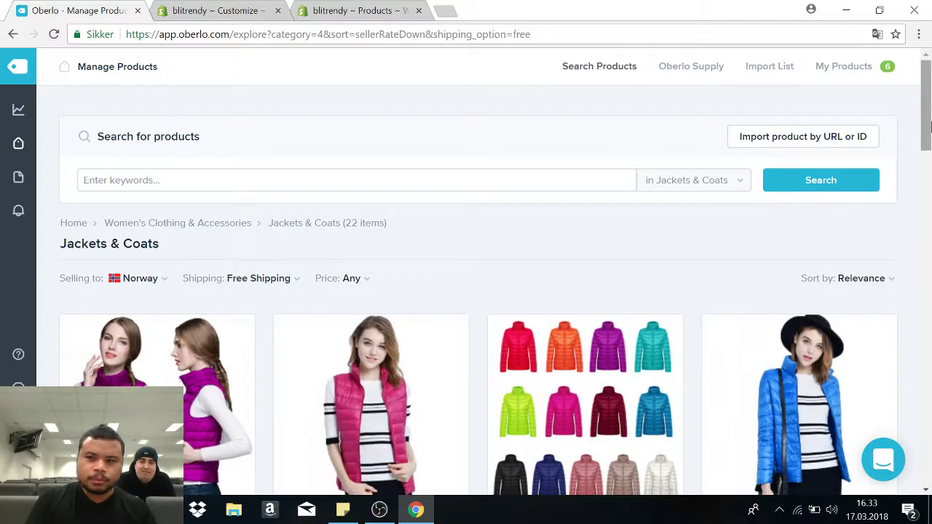
Browse the jackets and add the purple Ultra Light Jacket - Vest to the import list.
left_click_drag(928, 127, 928, 207)
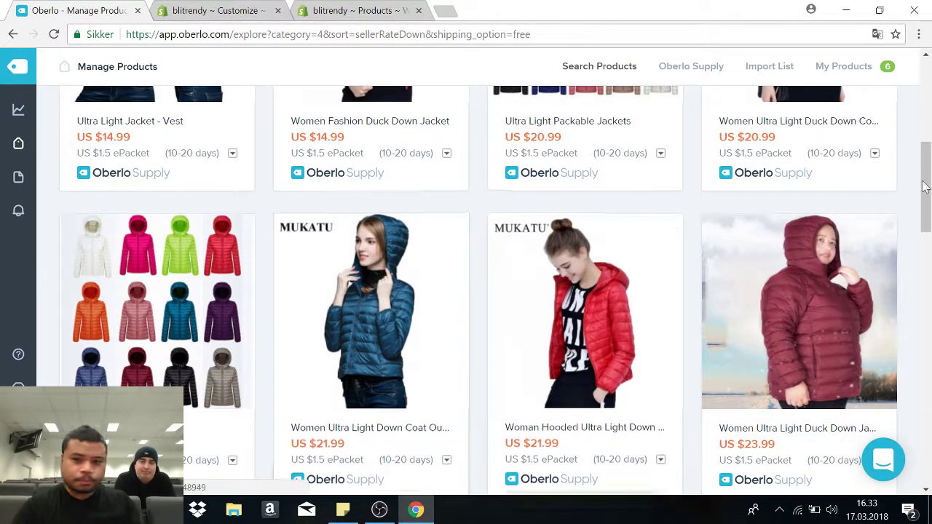
left_click_drag(924, 188, 929, 154)
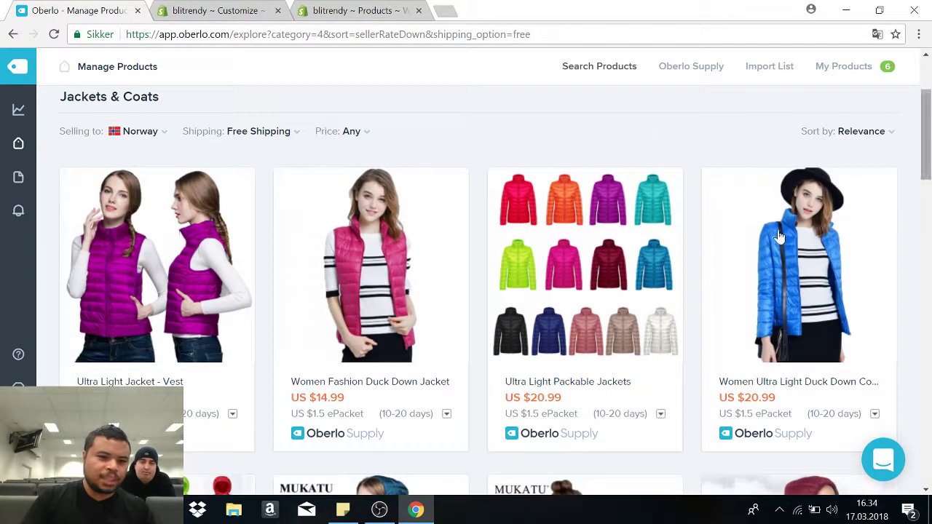
mouse_move(200, 312)
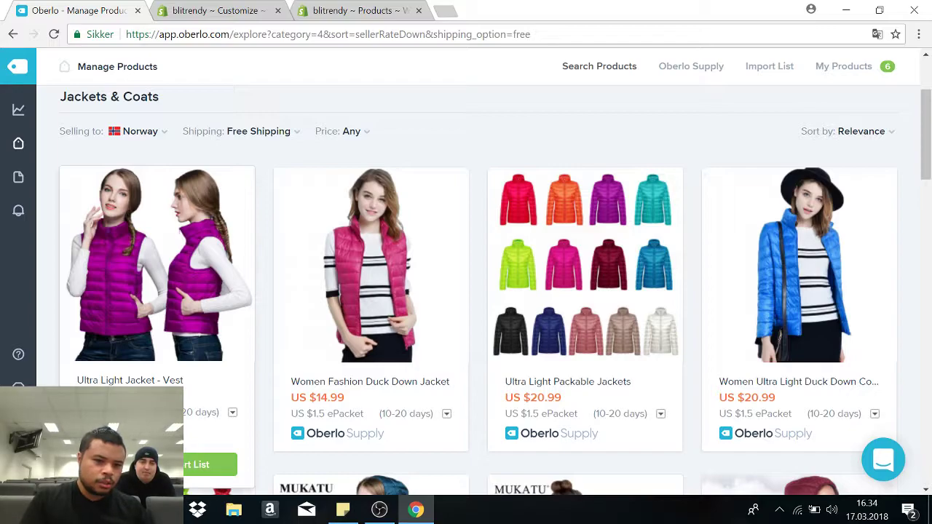
left_click(211, 464)
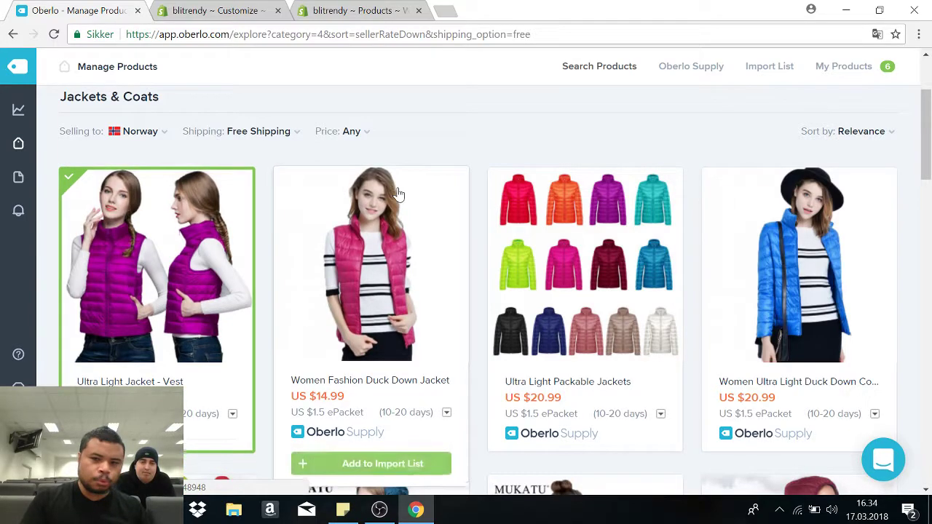
Find the black Women Embroidery Skirt Set further down the results and add it to the import list.
left_click_drag(928, 133, 930, 325)
mouse_move(767, 278)
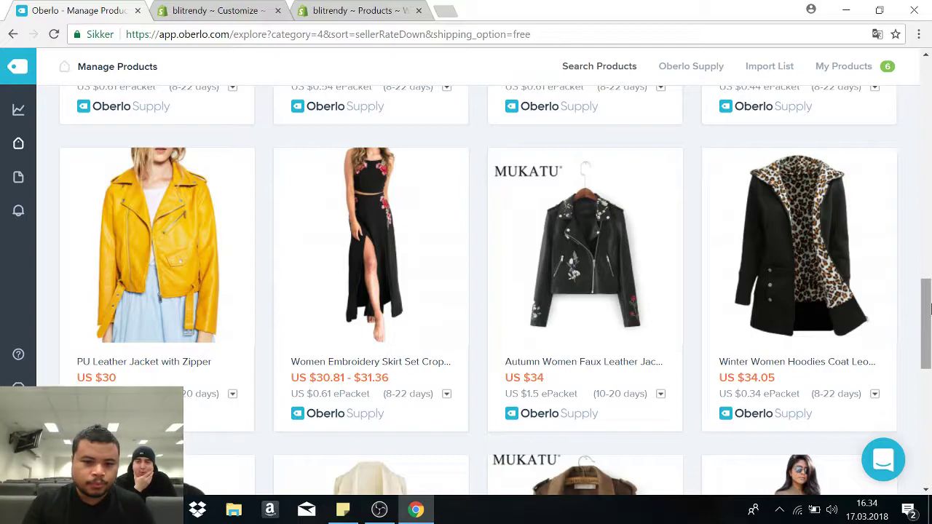
mouse_move(377, 301)
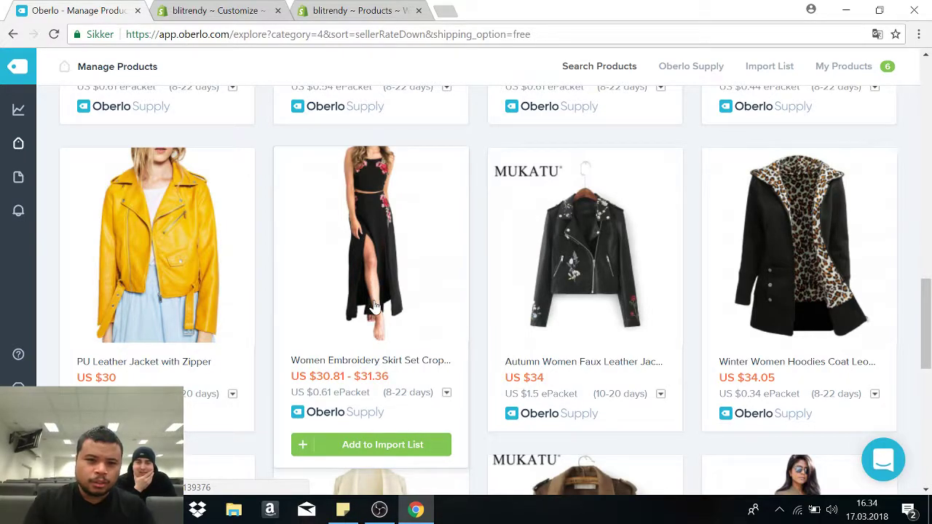
left_click(371, 445)
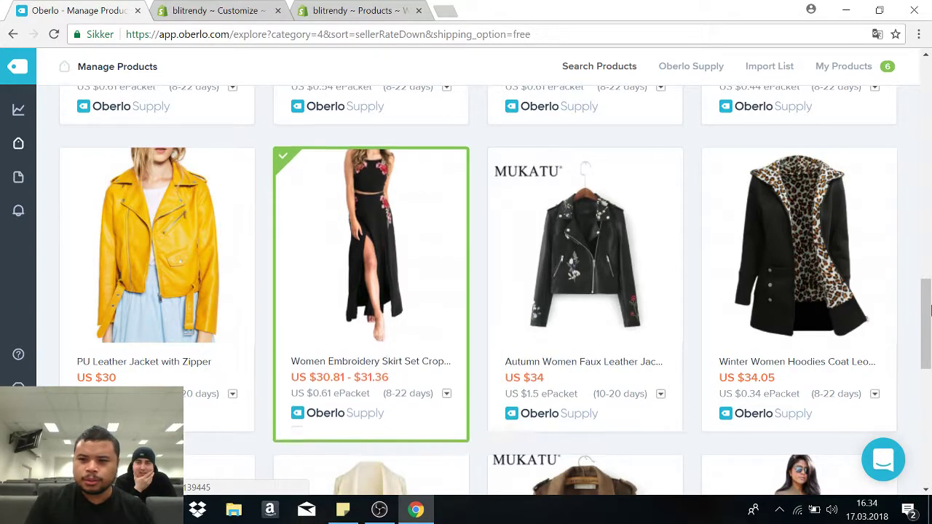
Open the import list and view the product details of the Ultra Light Jacket - Vest.
left_click_drag(926, 324, 925, 87)
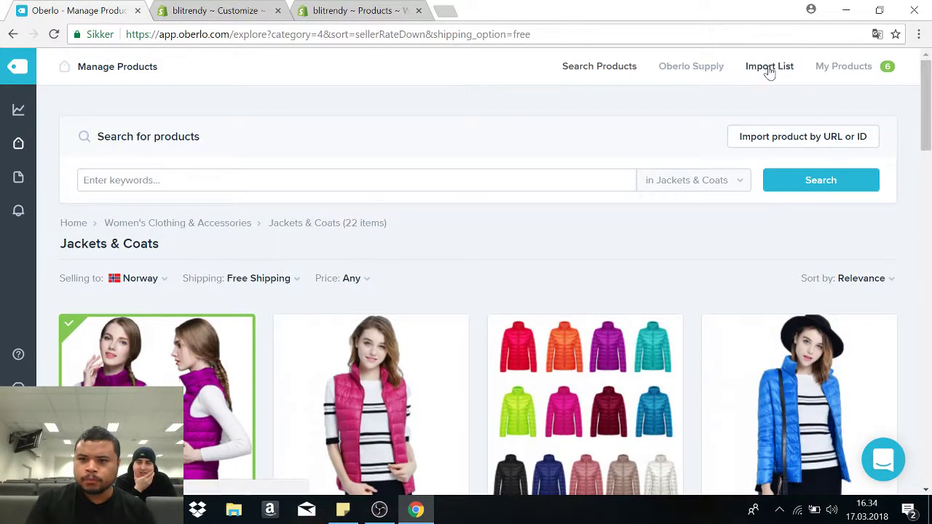
left_click(768, 67)
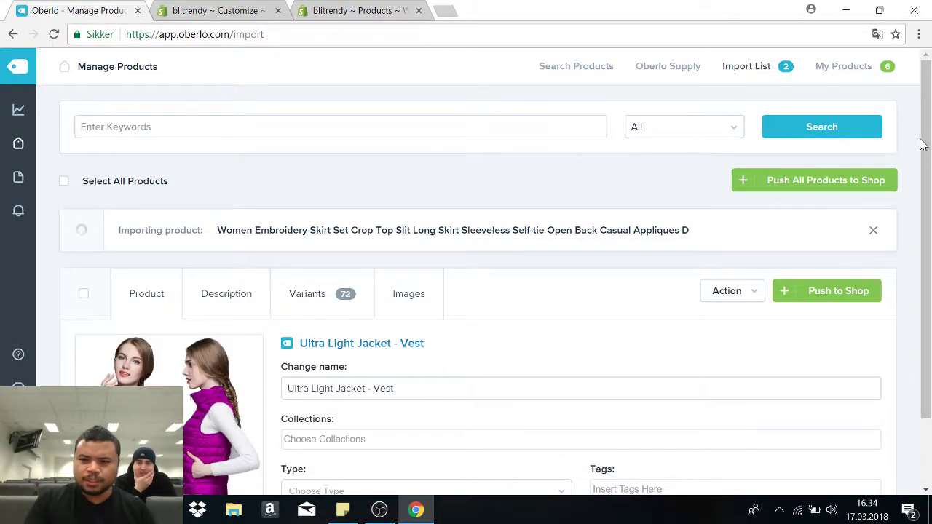
scroll(928, 255, "down", 1)
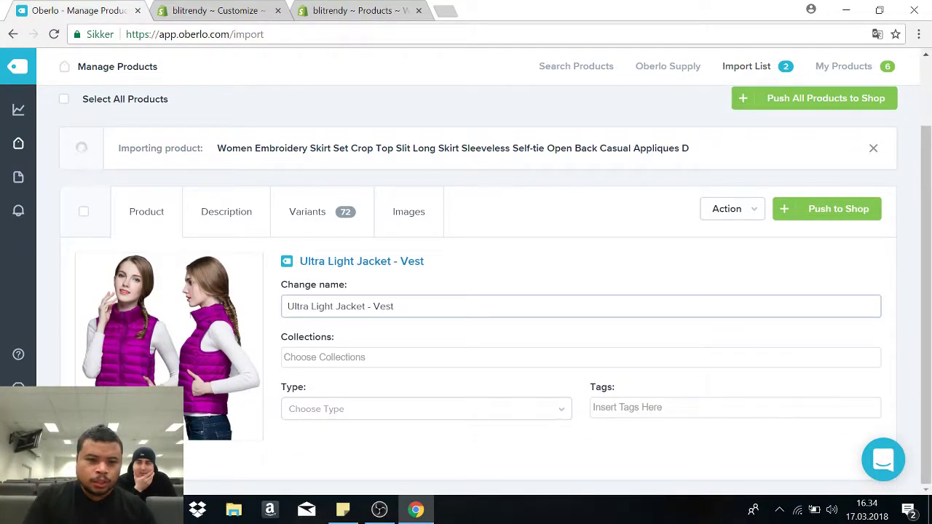
Review the product name of the black Women Embroidery Skirt Set in the import list.
scroll(883, 269, "down", 1)
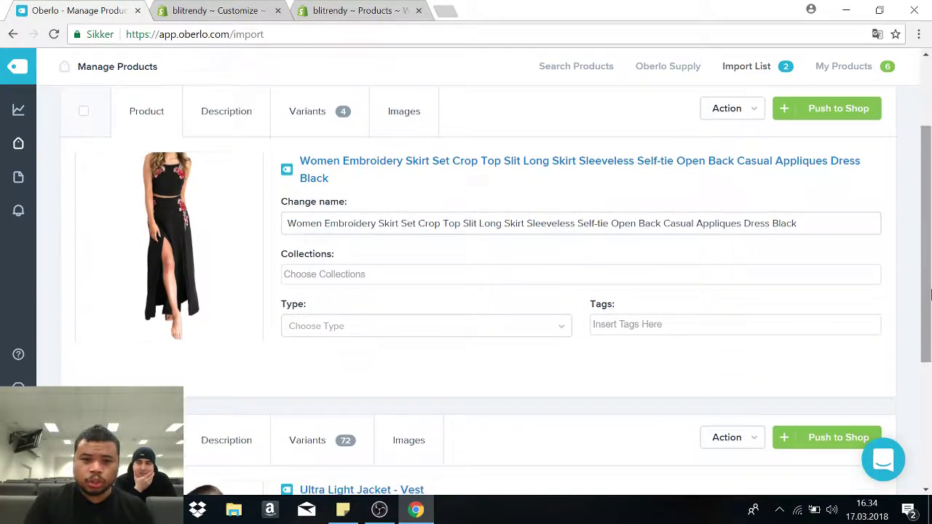
left_click_drag(801, 223, 207, 211)
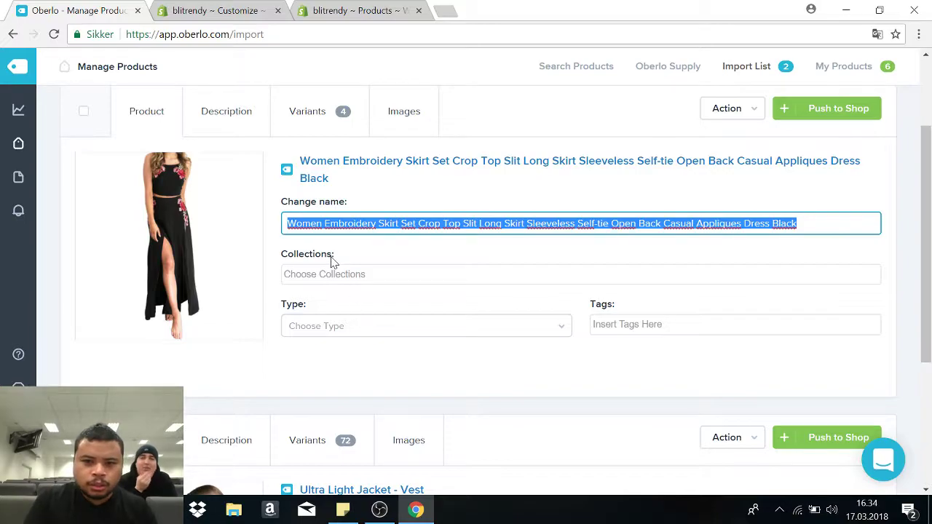
left_click(805, 228)
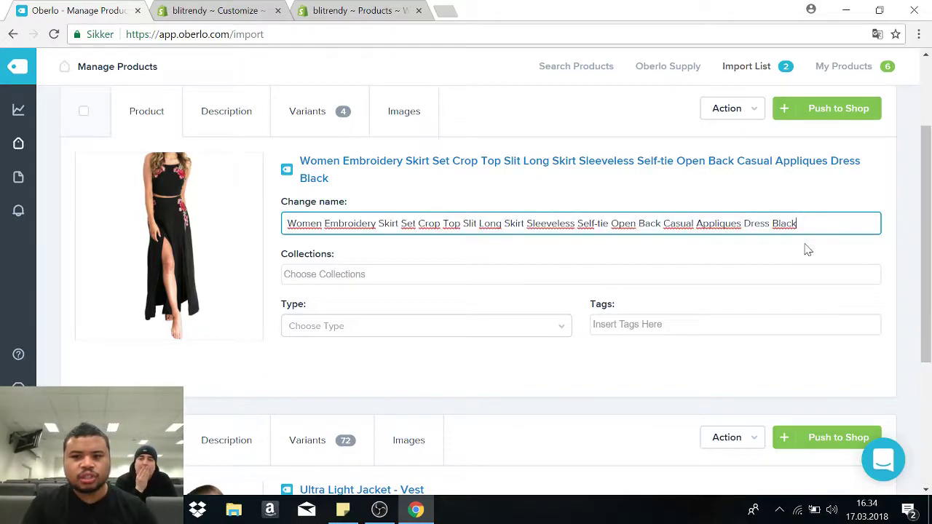
Compare the Christmas deer hoodie's Shopify product page with its theme preview, close the product page, and return to the Oberlo import list.
left_click(342, 10)
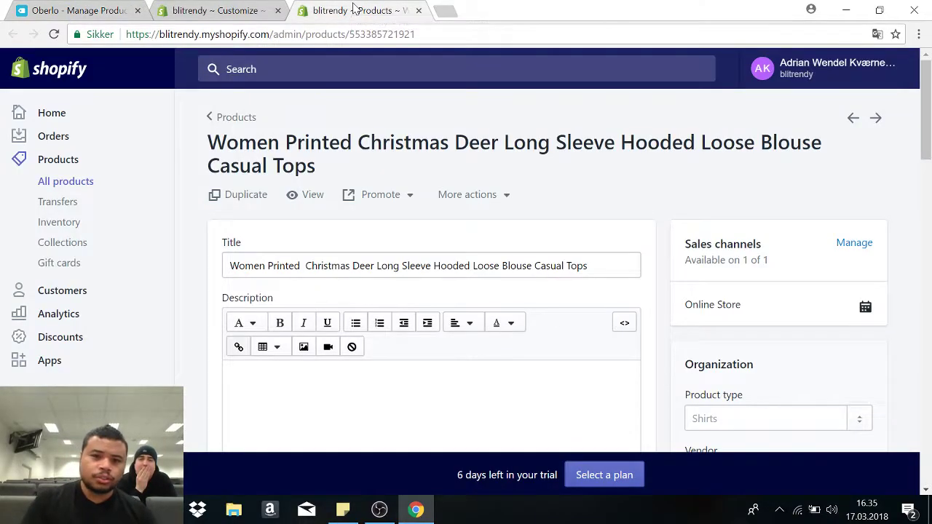
left_click(187, 9)
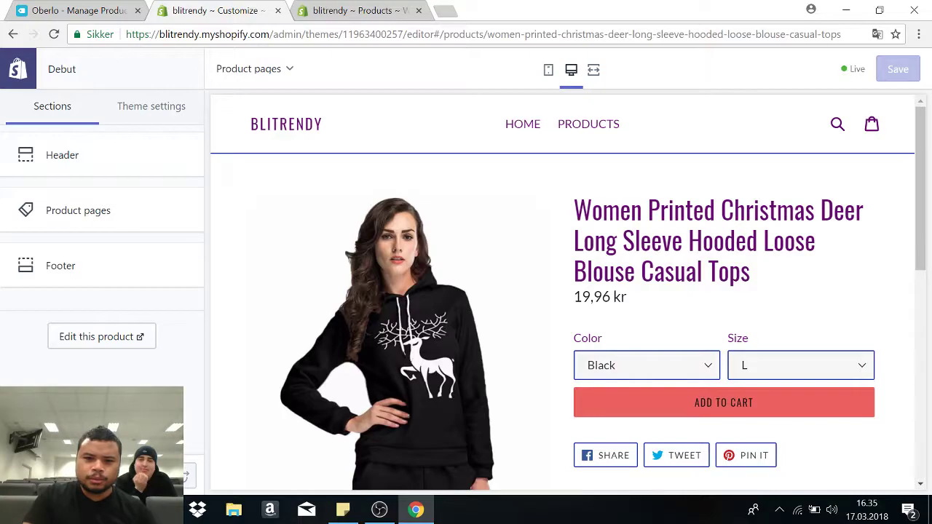
left_click(370, 8)
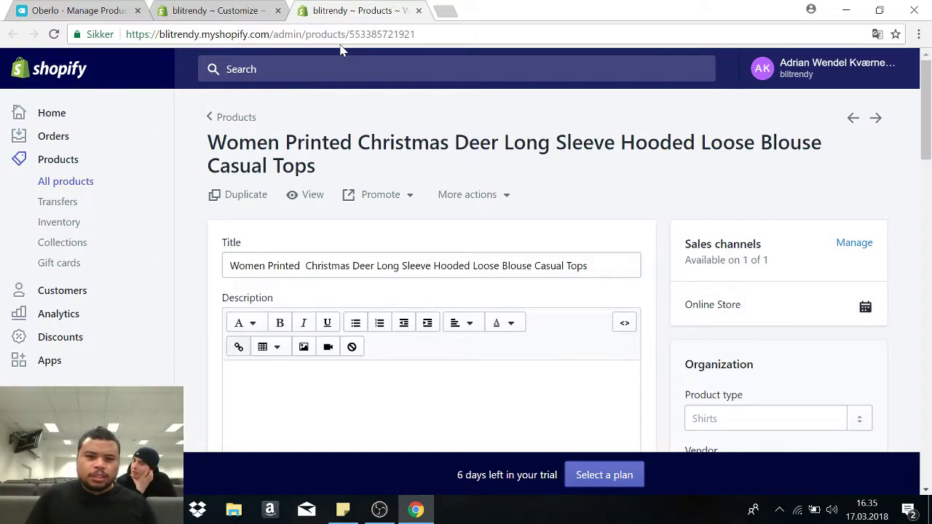
left_click(222, 7)
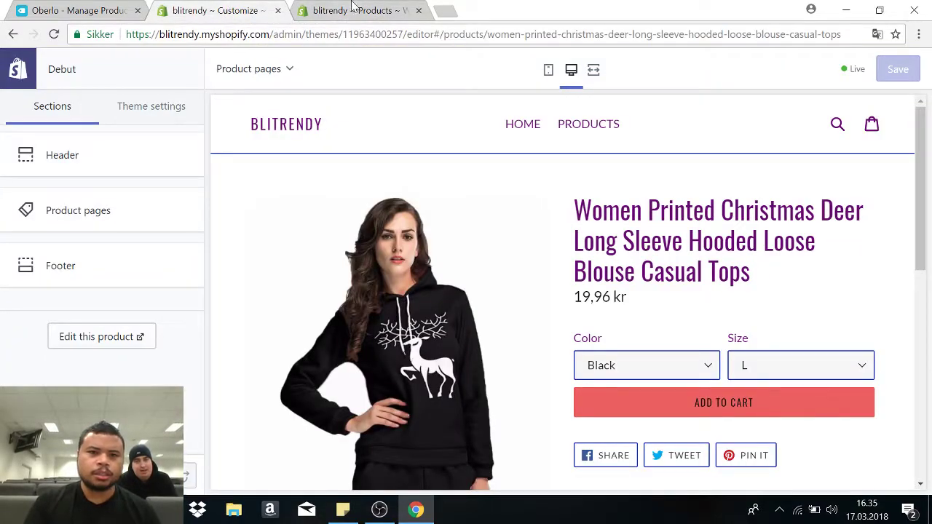
left_click(371, 13)
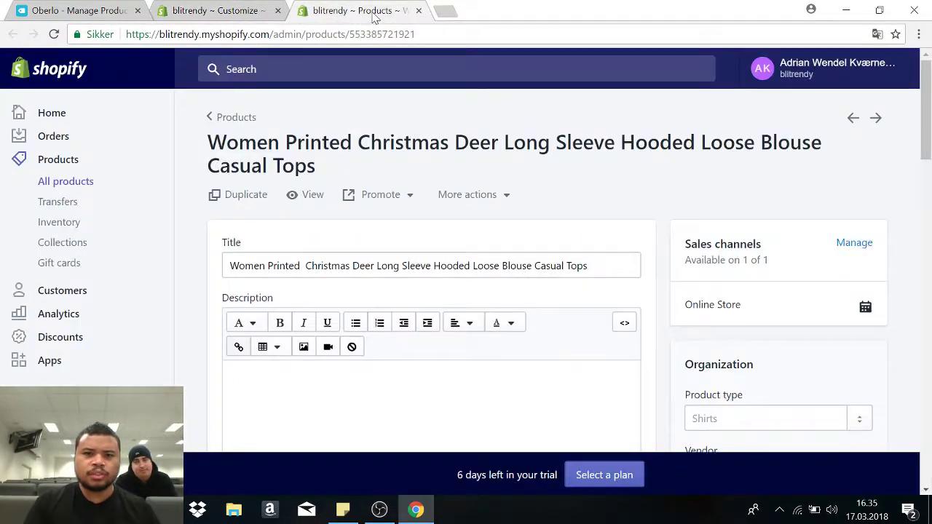
left_click(418, 11)
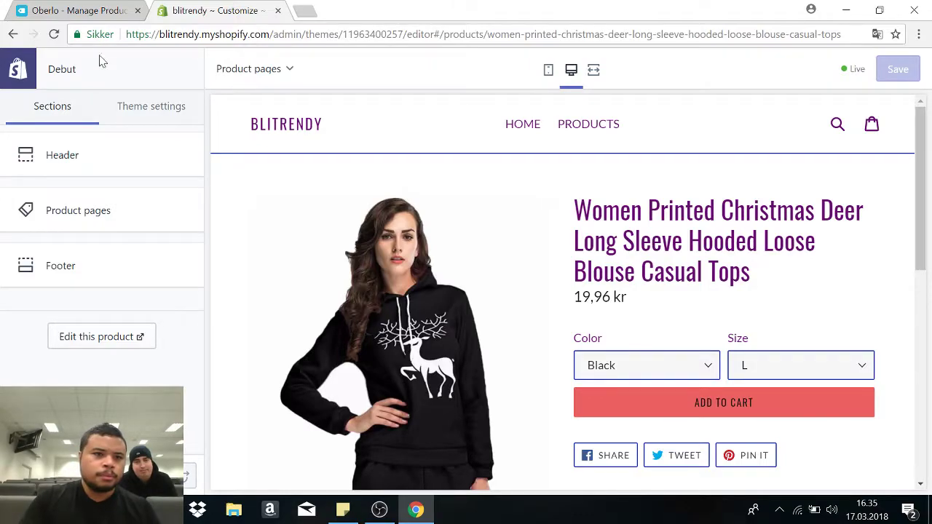
left_click(99, 8)
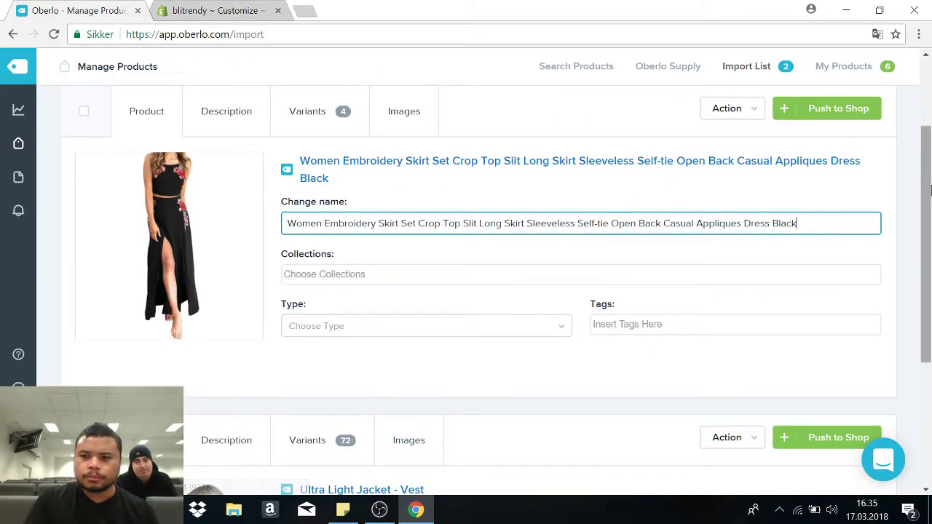
Select all products in the import list and push them to the shop.
left_click_drag(930, 189, 921, 117)
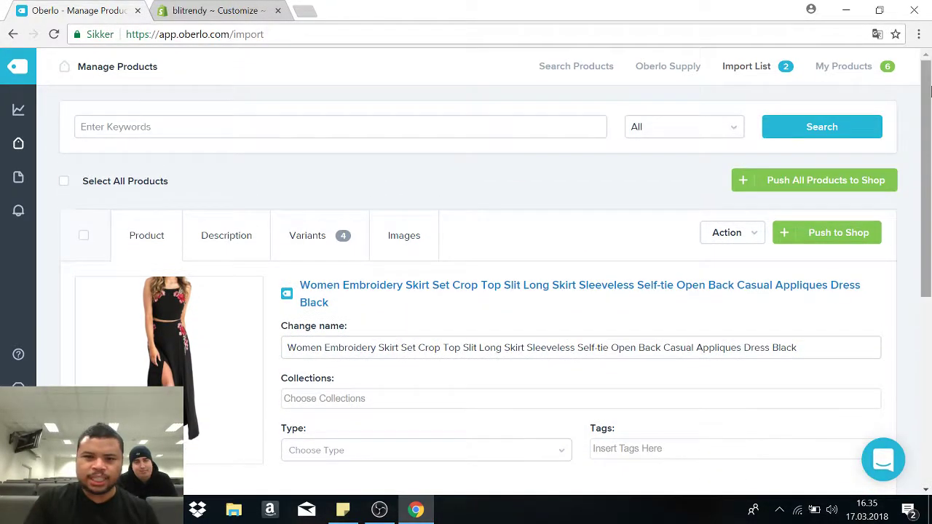
left_click(64, 182)
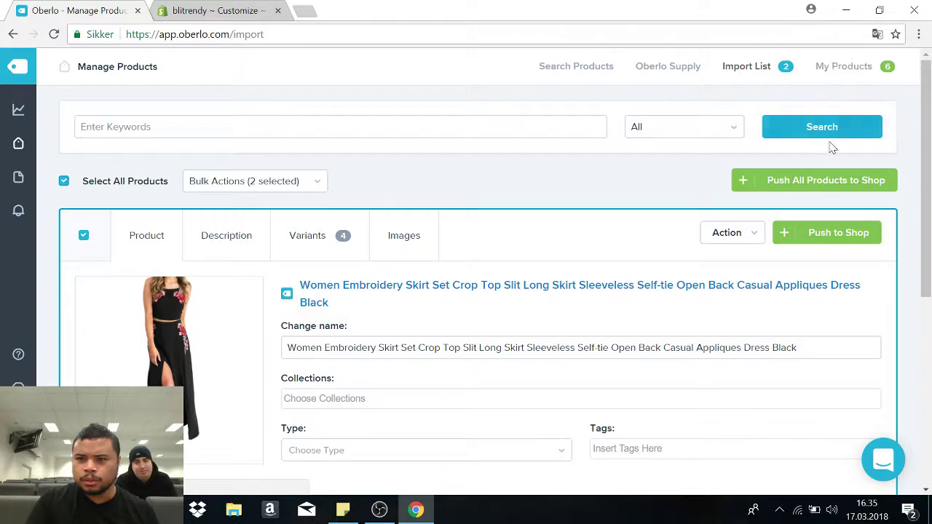
left_click(796, 185)
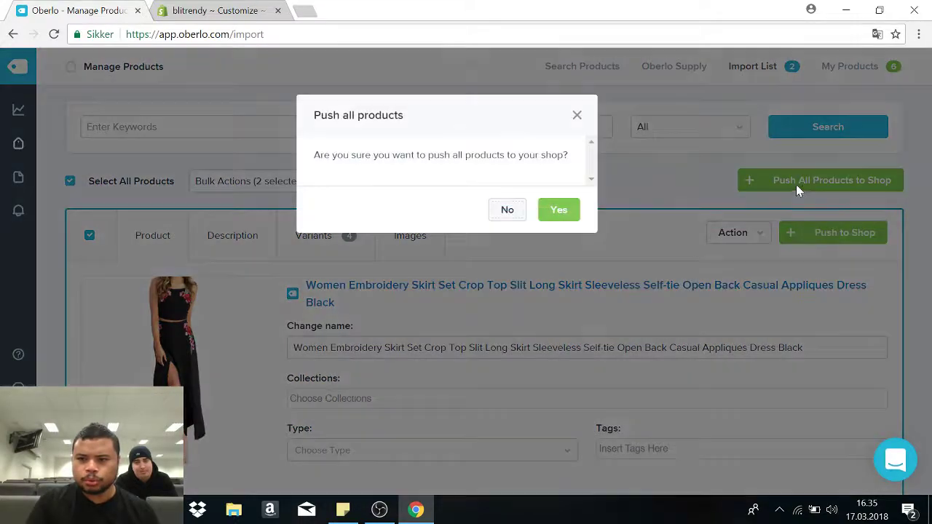
left_click(565, 216)
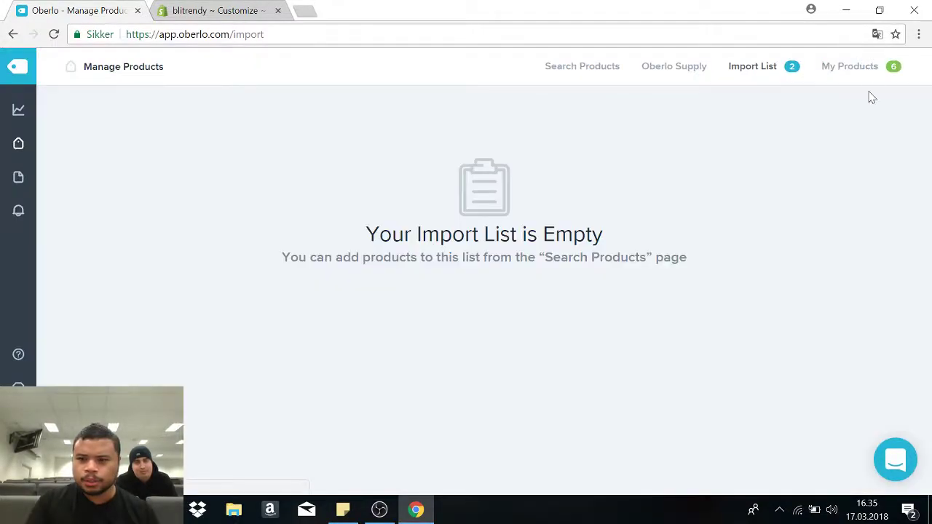
Check My Products in Oberlo for the pushed skirt set and Ultra Light Jacket - Vest, refreshing the list as needed.
left_click(857, 67)
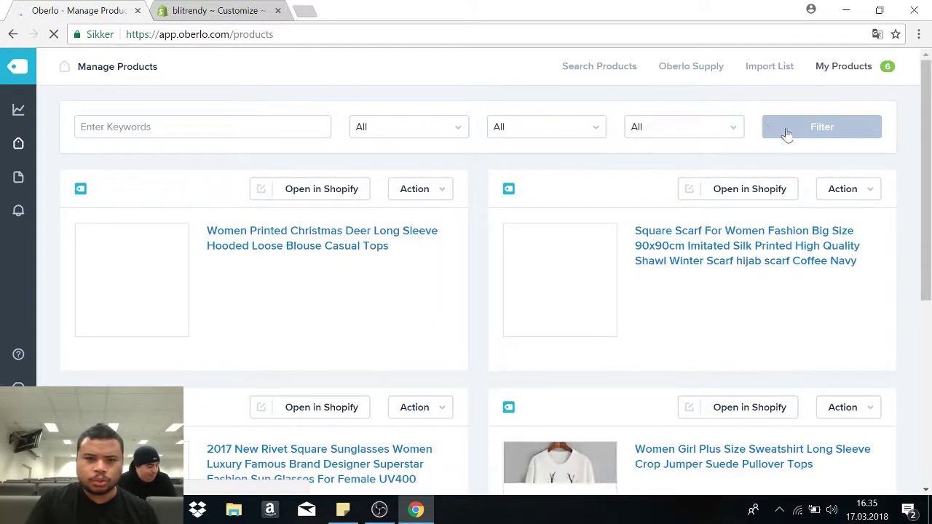
left_click(928, 434)
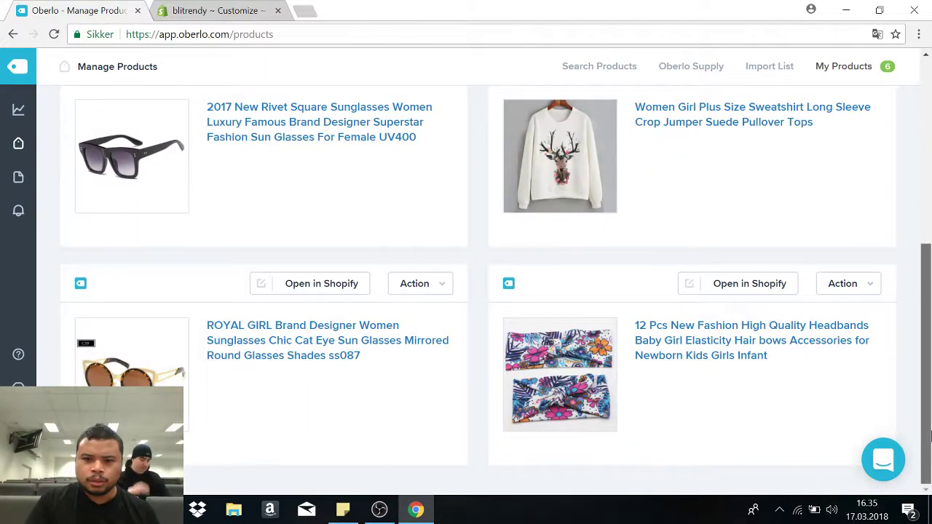
scroll(928, 434, "up", 10)
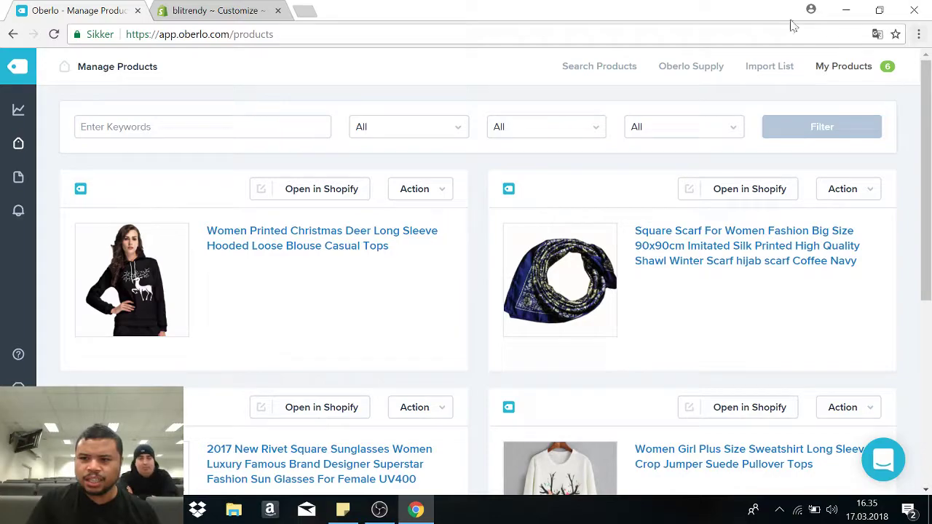
left_click(854, 73)
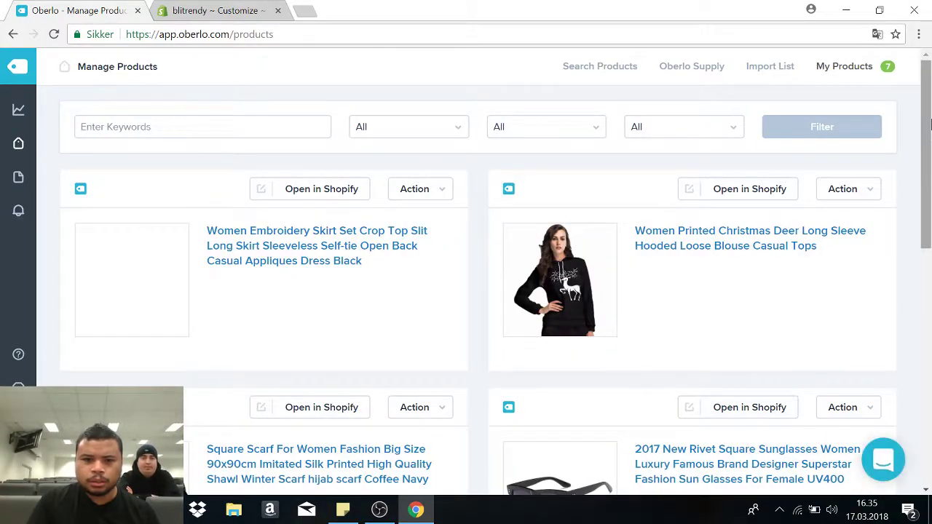
left_click_drag(929, 125, 924, 60)
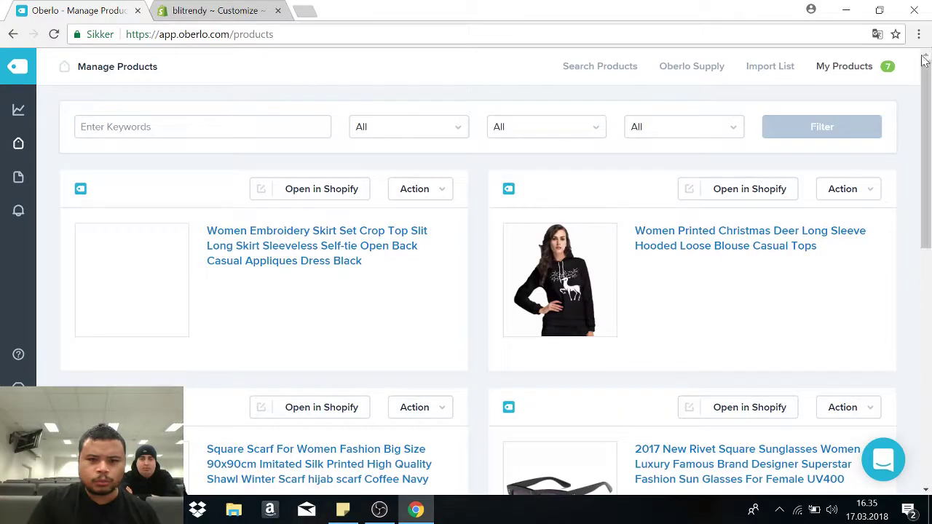
left_click(851, 79)
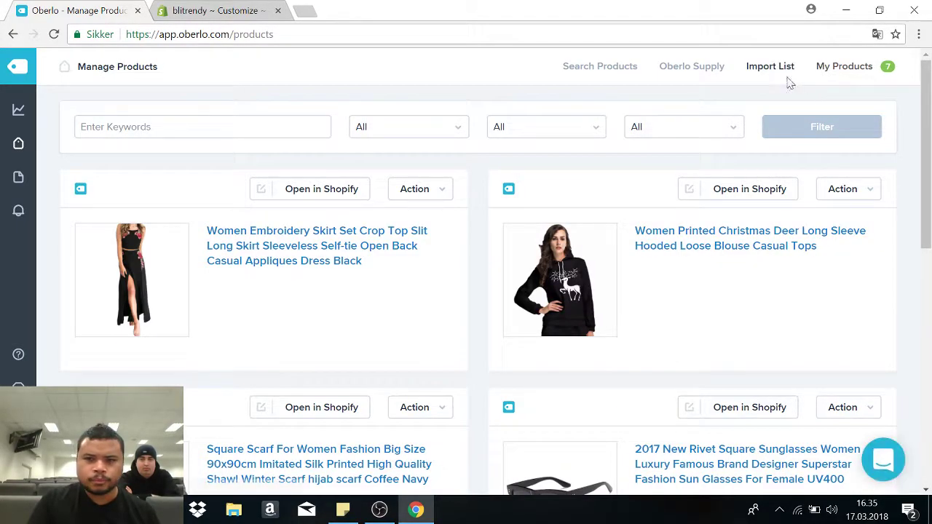
left_click(775, 67)
left_click(843, 65)
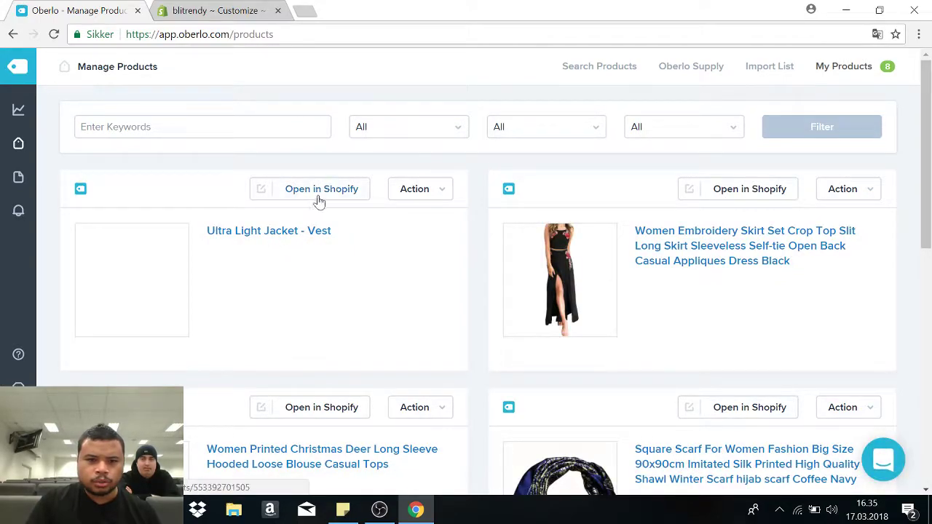
Open the Ultra Light Jacket - Vest in Shopify and close the theme editor page.
left_click(319, 190)
left_click(356, 10)
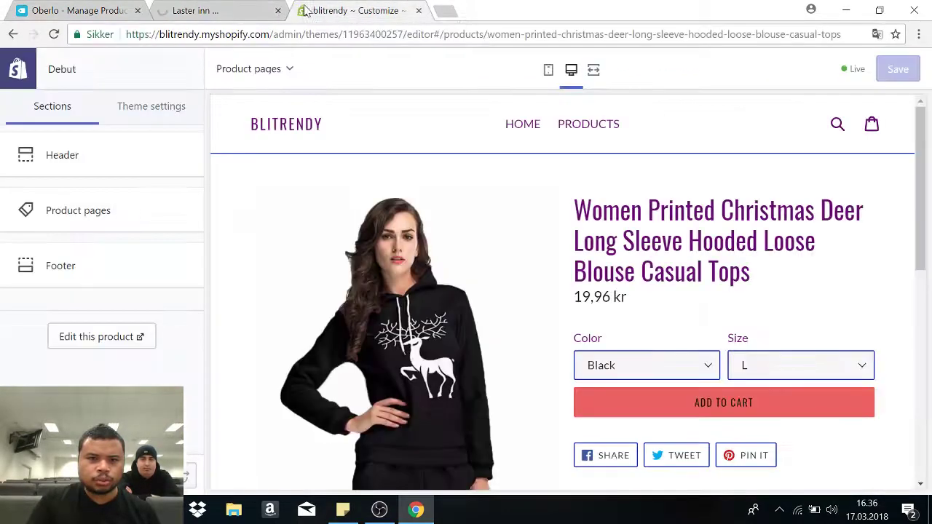
left_click(419, 10)
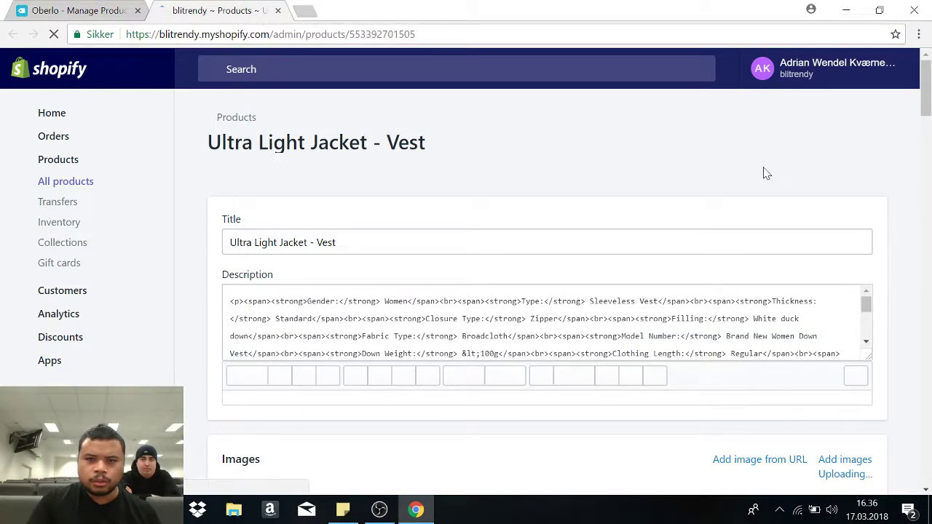
left_click(89, 8)
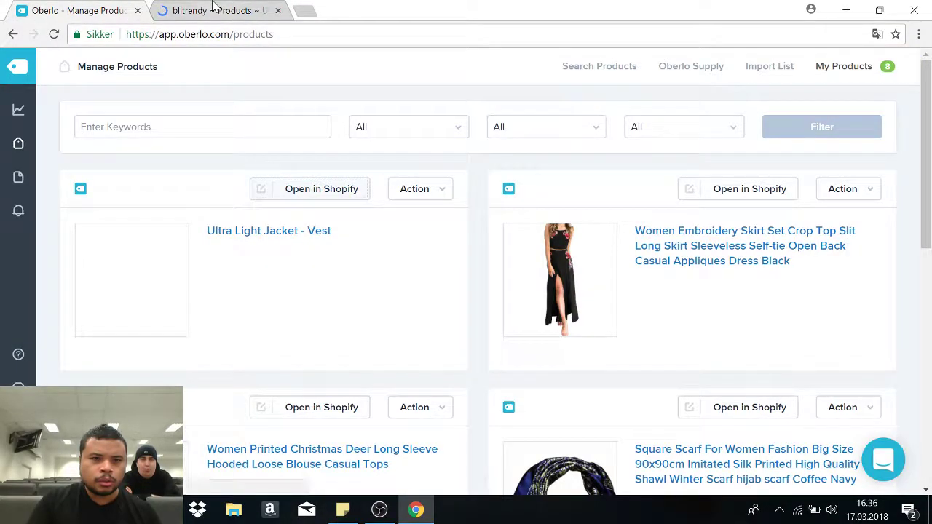
key("ctrl+Tab")
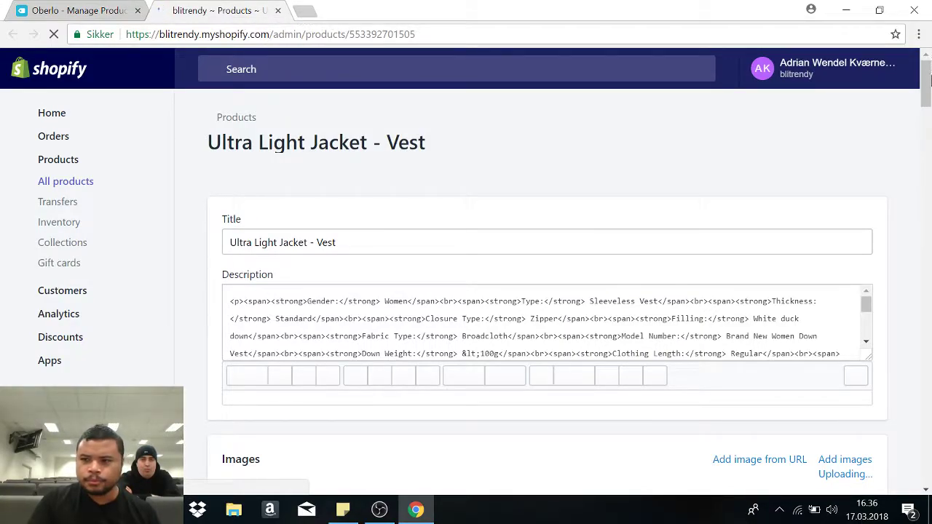
Examine the vest's imported description and its colour and size variants with their stock and prices.
left_click_drag(927, 86, 927, 131)
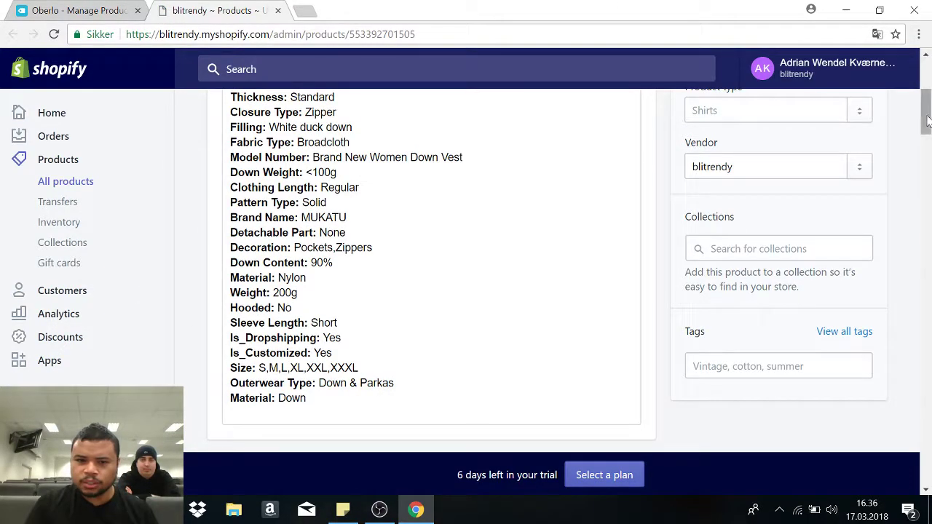
left_click_drag(928, 121, 926, 80)
scroll(209, 203, "down", 3)
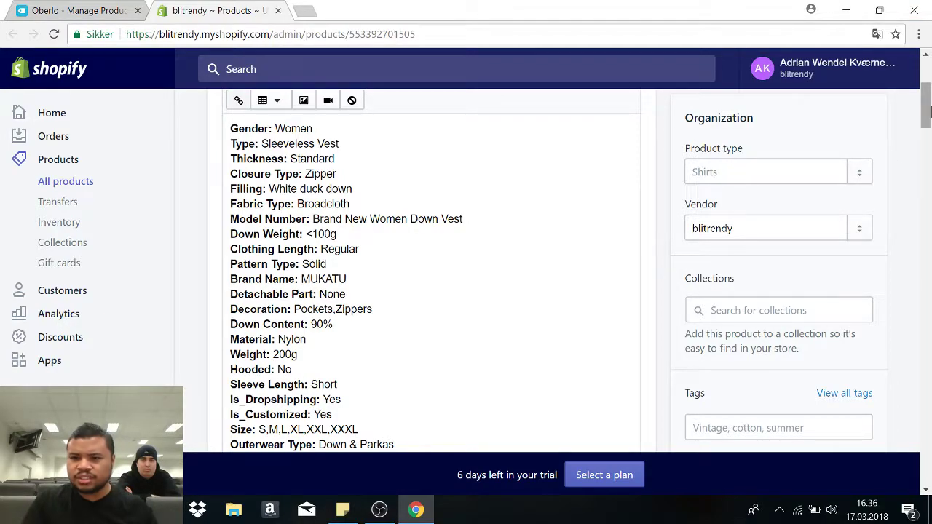
mouse_move(926, 106)
left_mouse_down()
mouse_move(925, 182)
mouse_move(929, 102)
left_mouse_up()
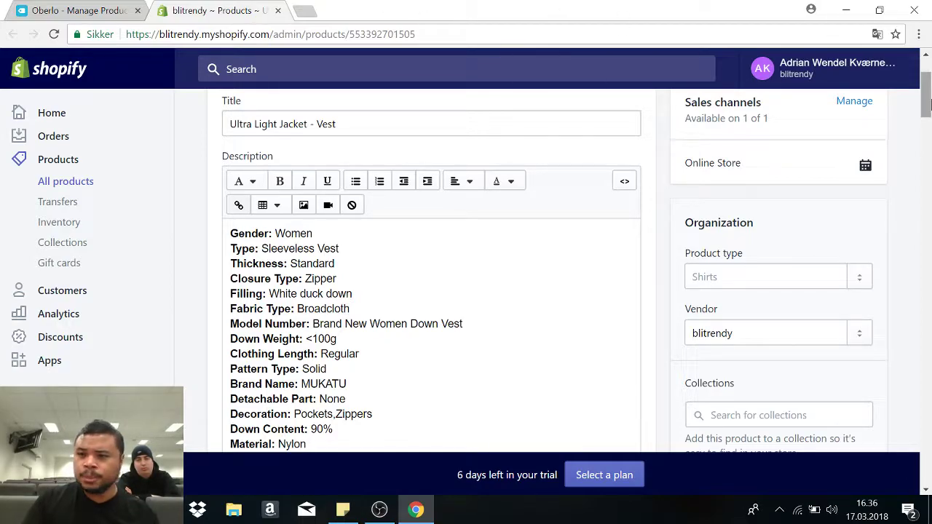
scroll(931, 230, "down", 10)
scroll(930, 230, "down", 8)
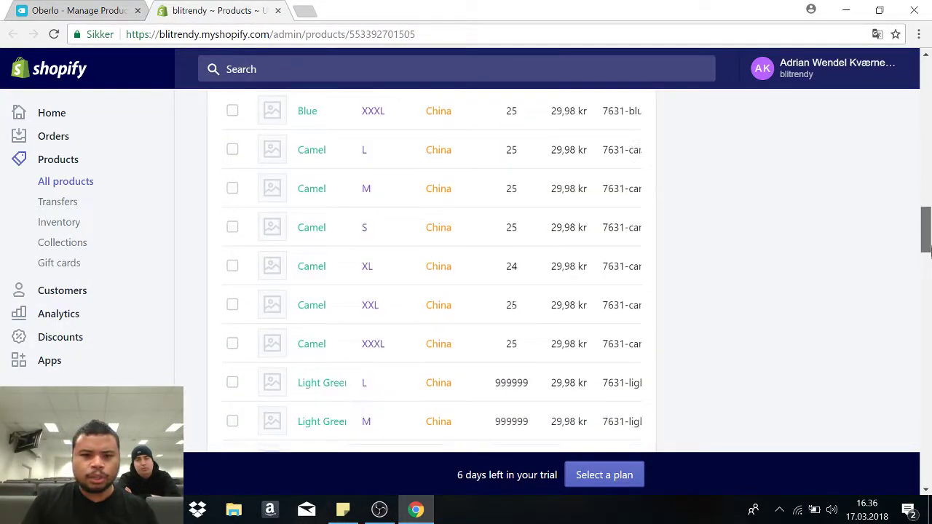
scroll(930, 146, "up", 14)
scroll(929, 82, "up", 5)
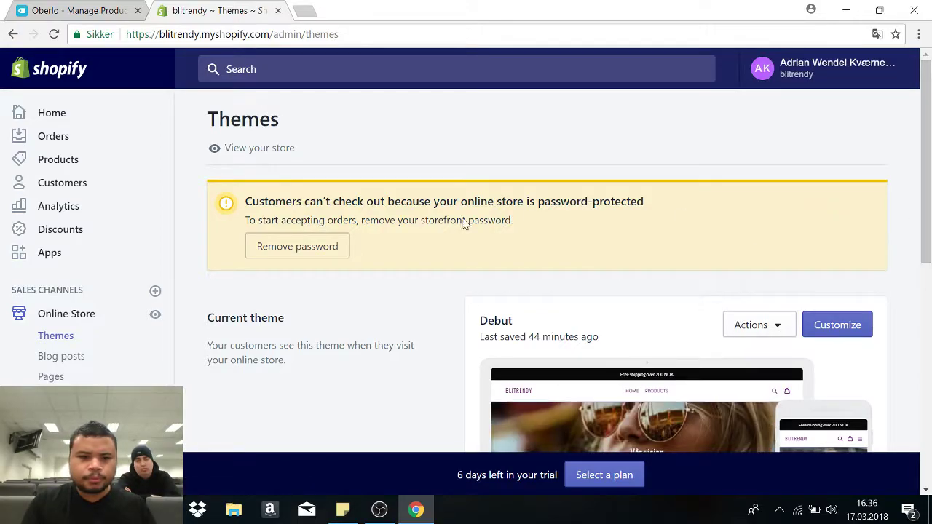
Open the storefront password removal settings from the Themes page and read the password page requirements.
left_click(309, 249)
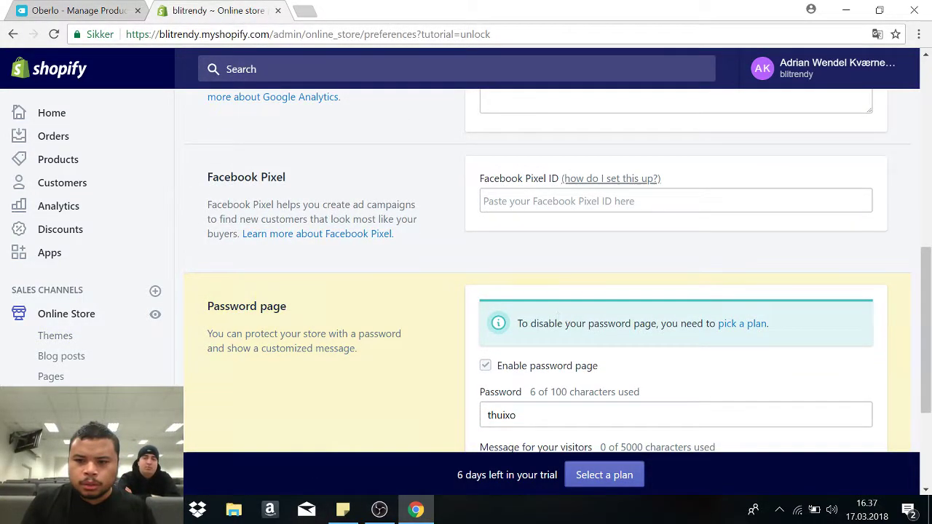
left_click_drag(556, 323, 718, 323)
scroll(929, 384, "down", 3)
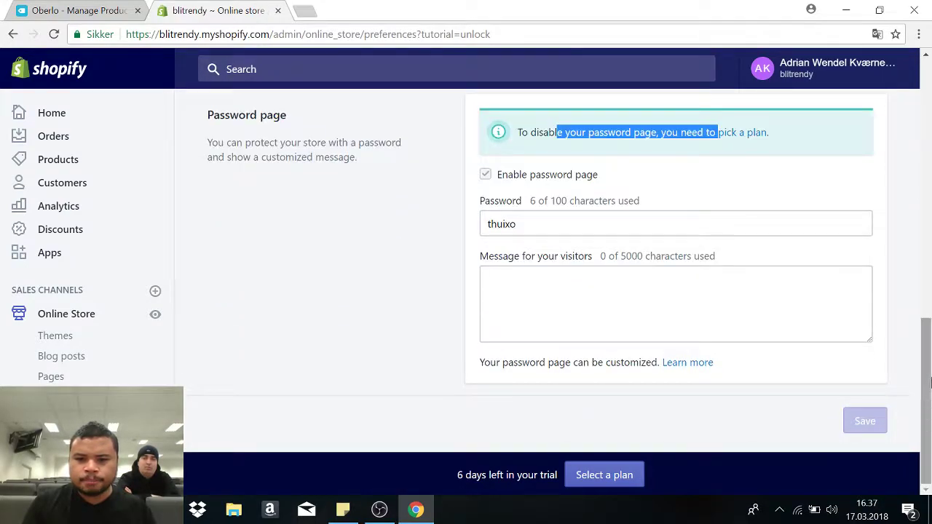
left_click_drag(929, 371, 928, 80)
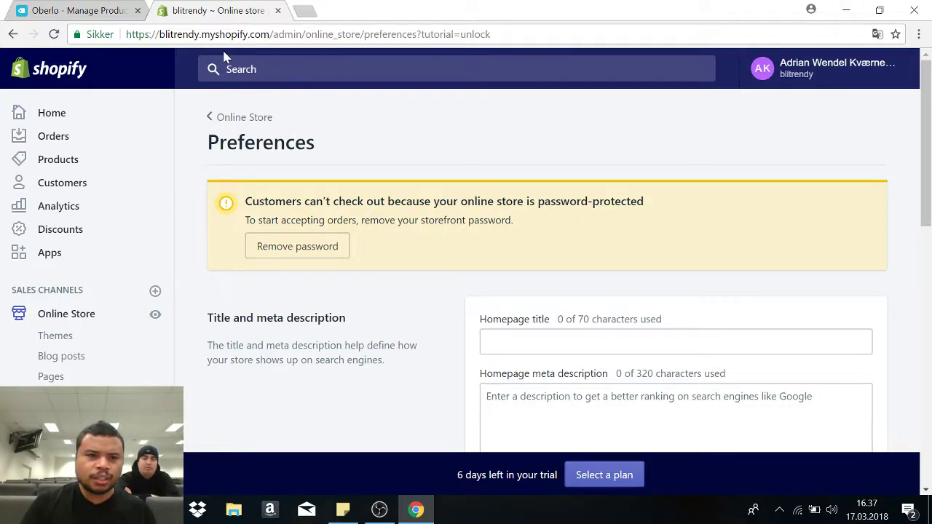
Return to the Shopify admin home page and read the notice about the remaining trial period.
left_click(52, 73)
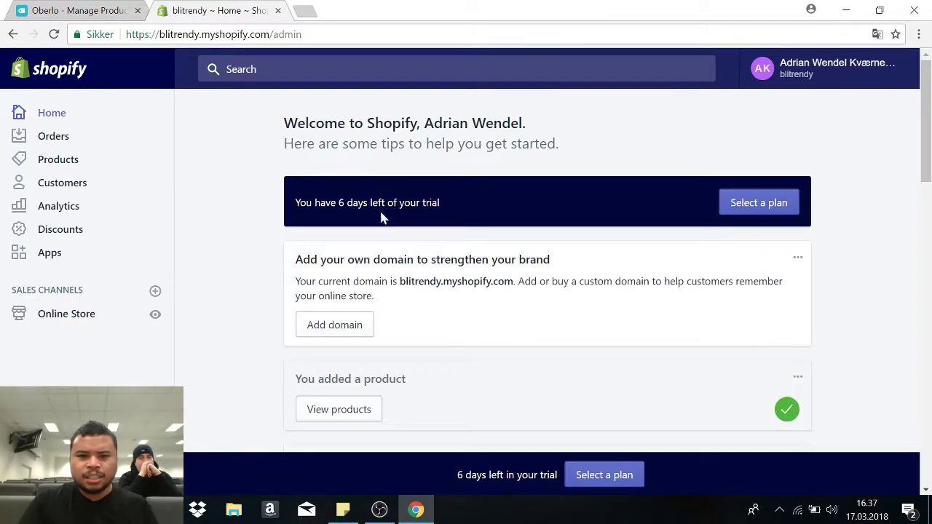
left_click_drag(330, 204, 396, 203)
left_click(663, 189)
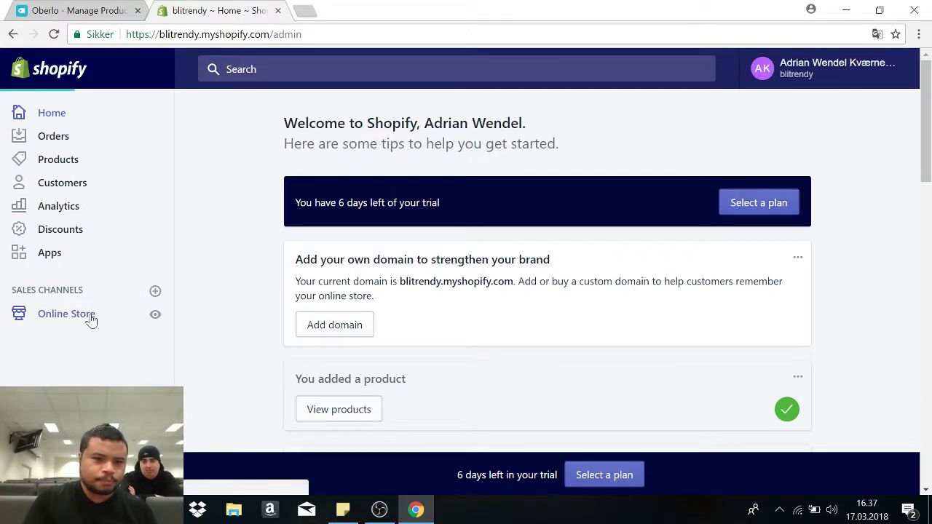
Open the current Debut theme for customizing and view the shopping cart page in its mobile preview.
left_click(863, 328)
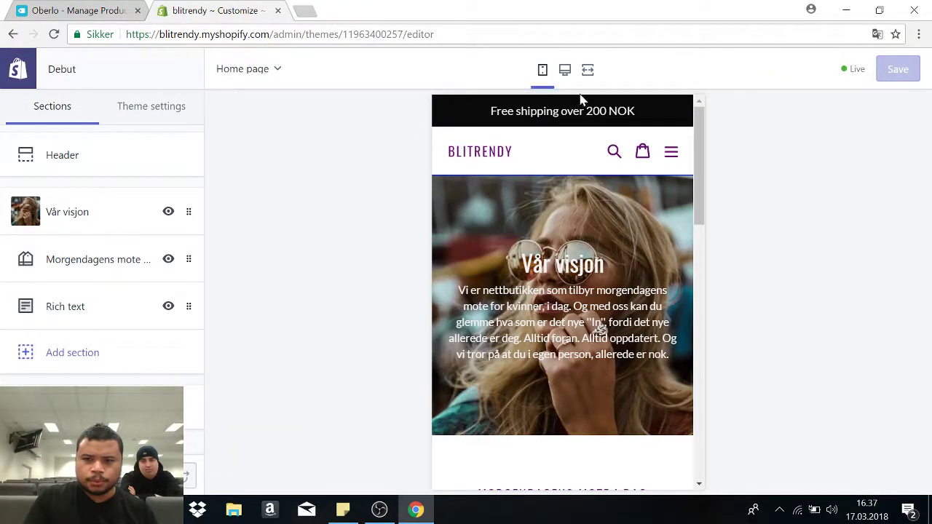
left_click(641, 151)
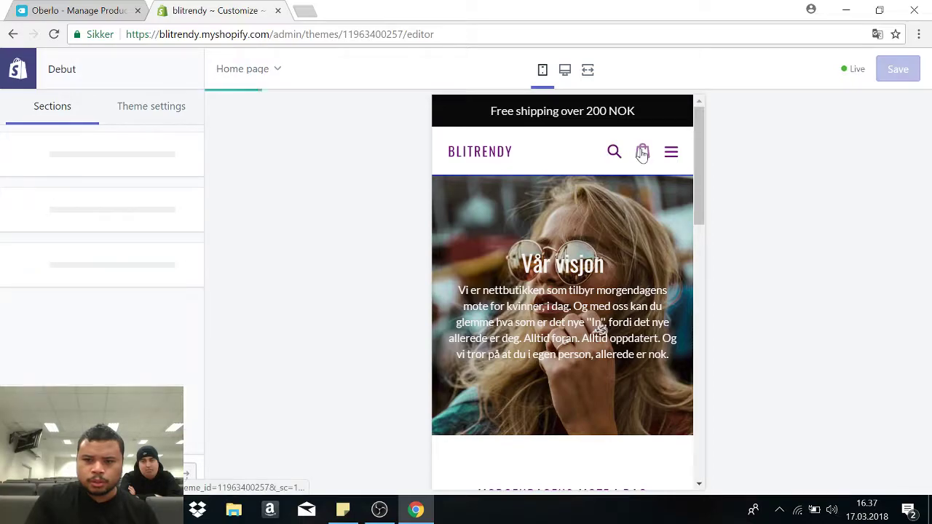
Open the all-products collection from the preview's store menu and browse the listed items and prices.
left_click(671, 120)
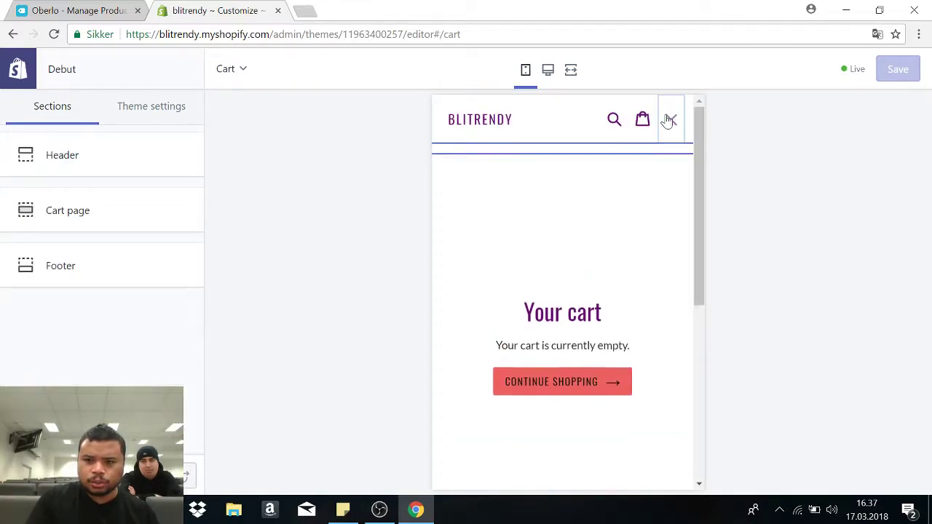
left_click(484, 201)
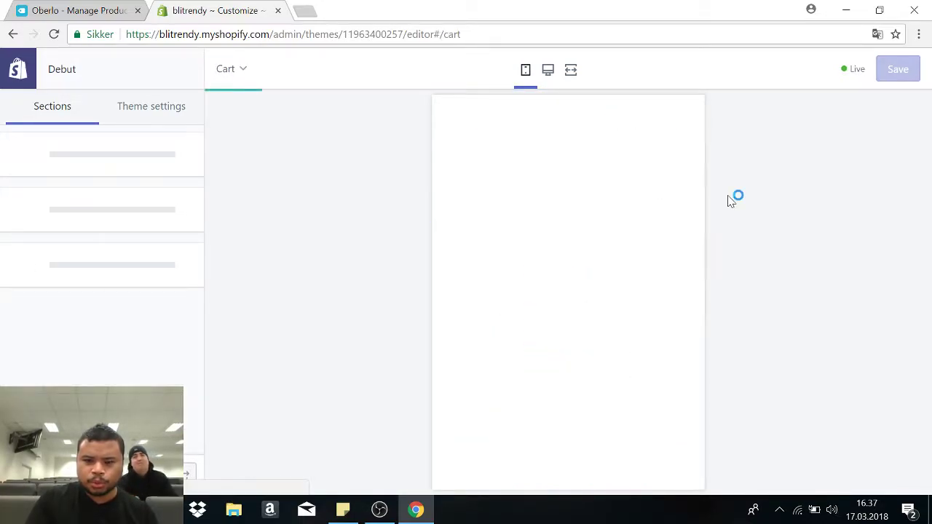
left_click_drag(698, 140, 730, 281)
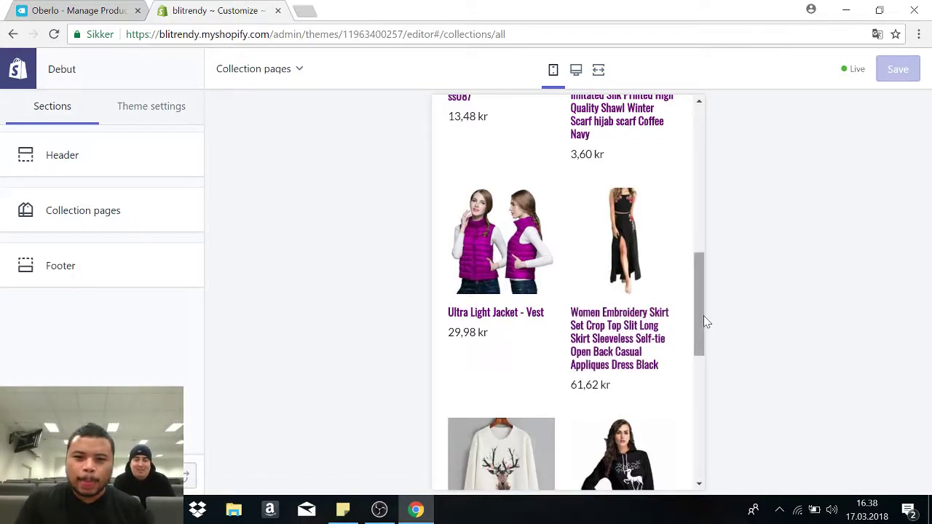
left_click_drag(702, 308, 703, 260)
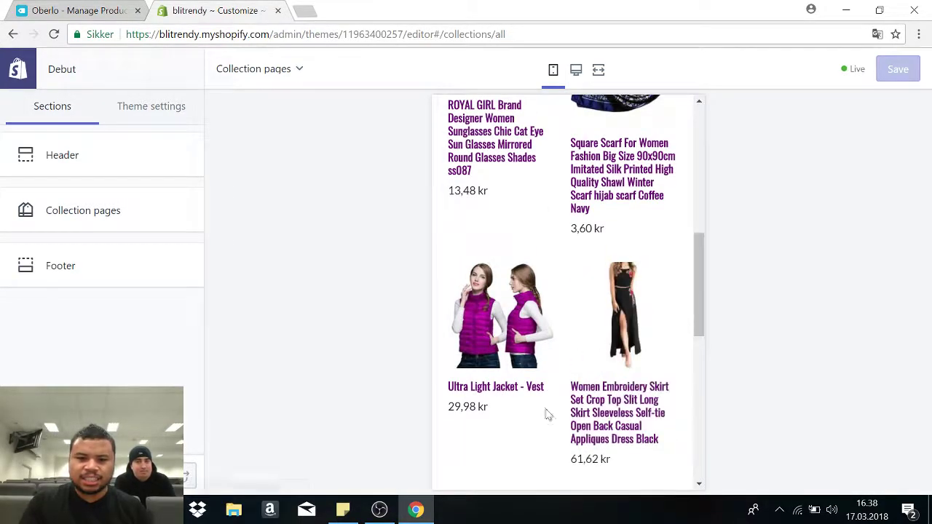
Open the Ultra Light Jacket - Vest product page in the preview and examine its images.
left_click(491, 392)
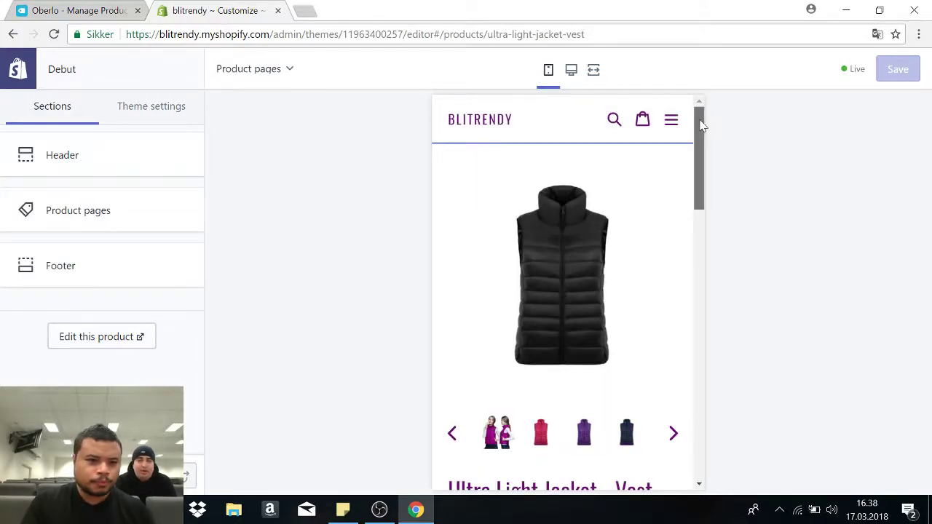
left_click_drag(700, 126, 712, 102)
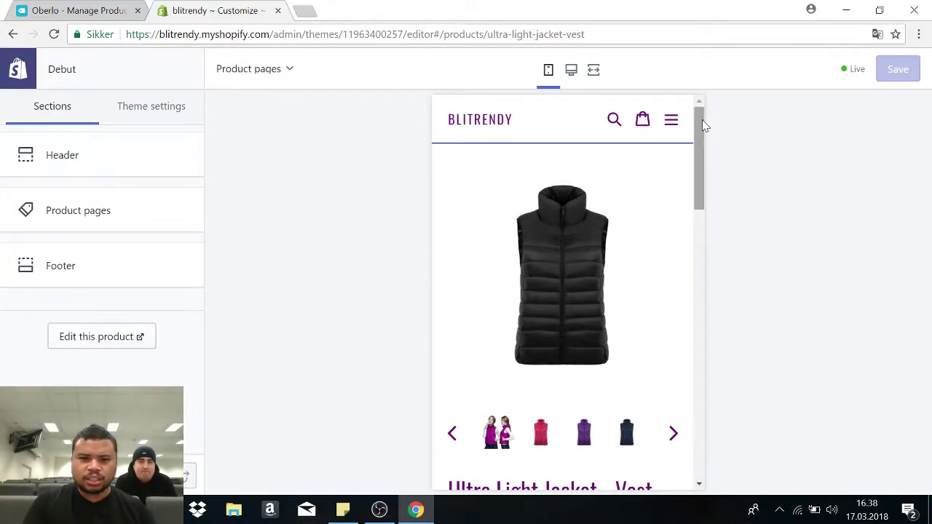
scroll(702, 118, "down", 1)
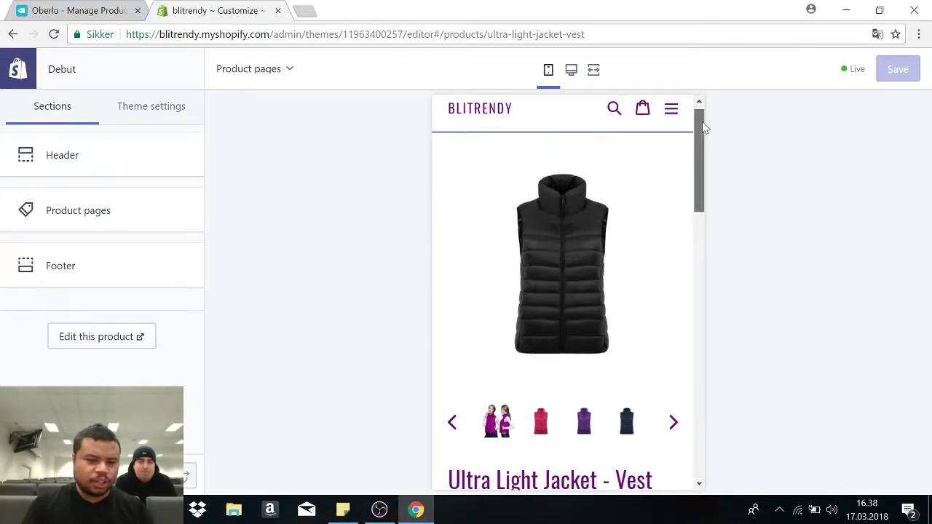
scroll(701, 109, "up", 1)
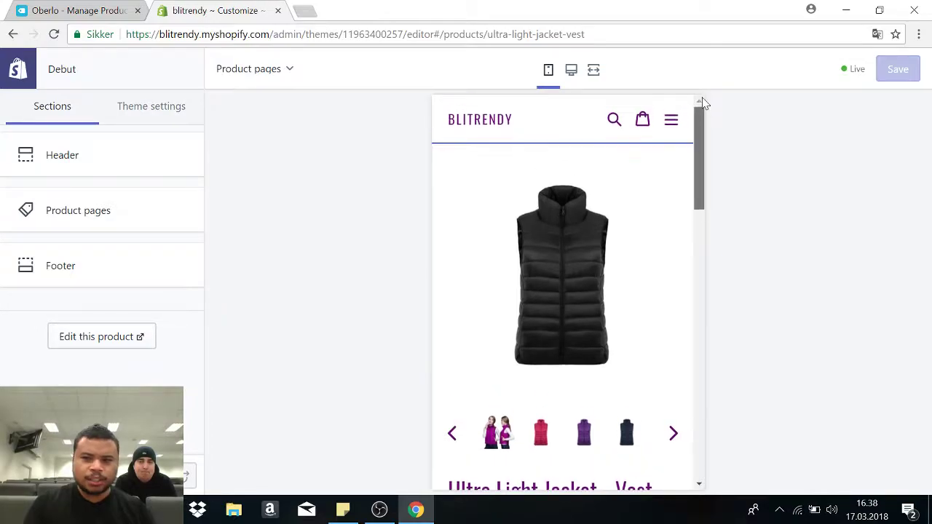
Leave the theme editor and look over the Themes page with its password notice and current theme.
left_click(18, 70)
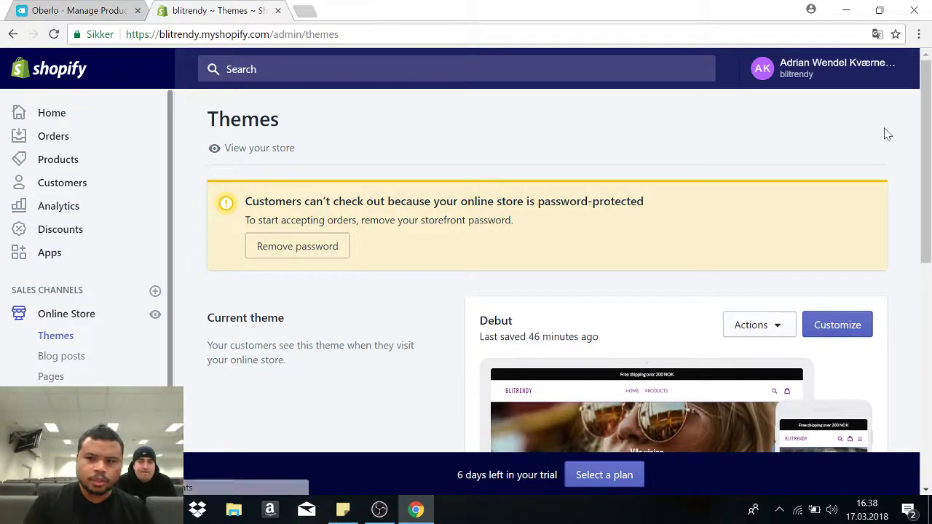
left_click_drag(926, 150, 930, 372)
scroll(929, 338, "up", 7)
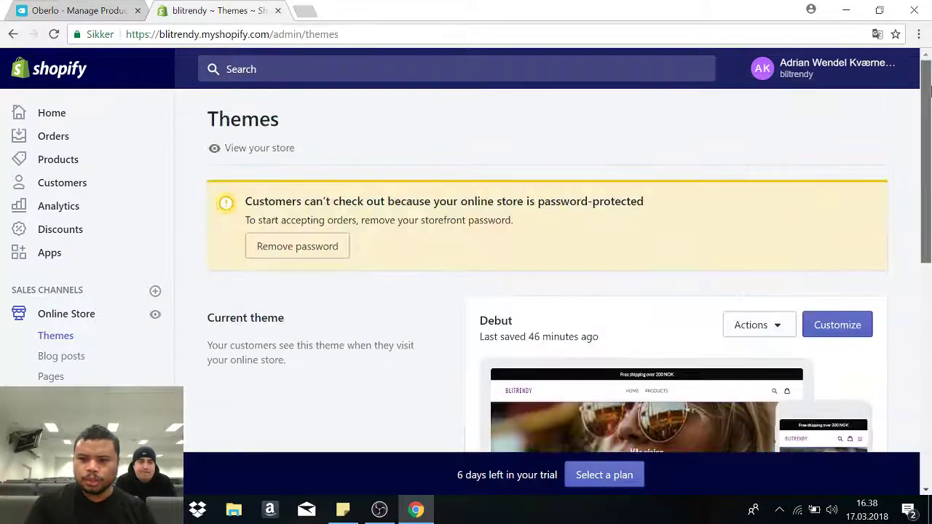
scroll(929, 329, "down", 5)
scroll(929, 329, "up", 5)
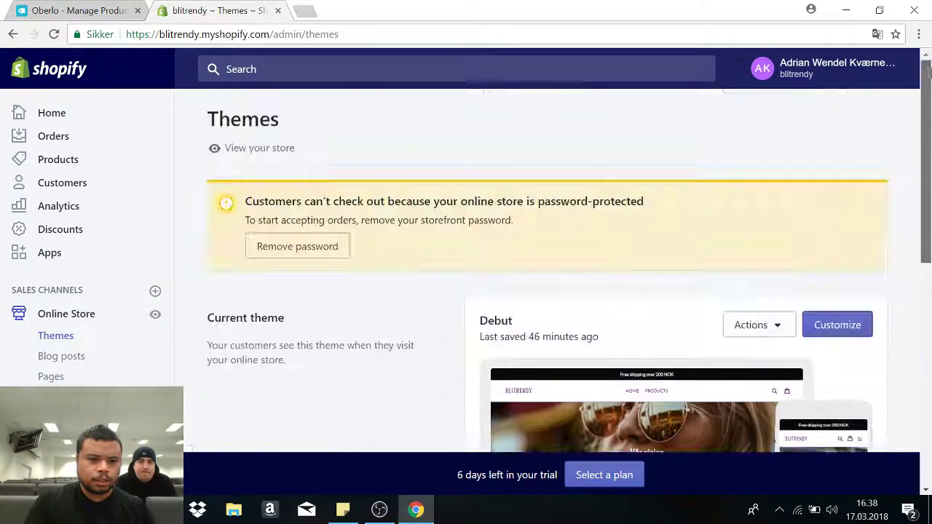